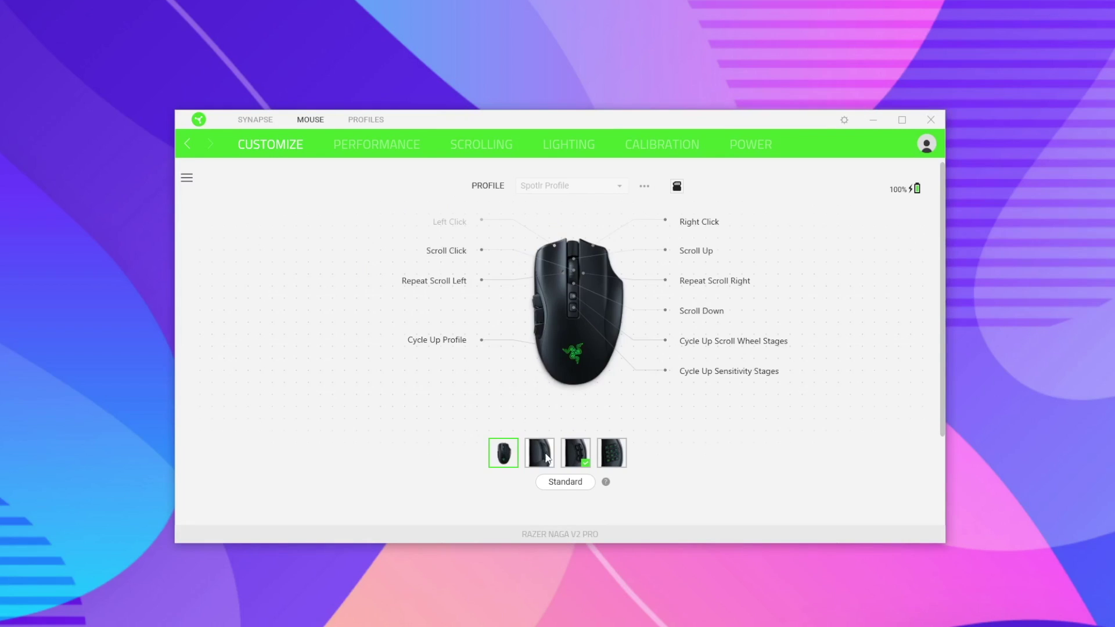
# Review the button assignments of the two-, six- and twelve-button side plates.
pyautogui.click(546, 457)
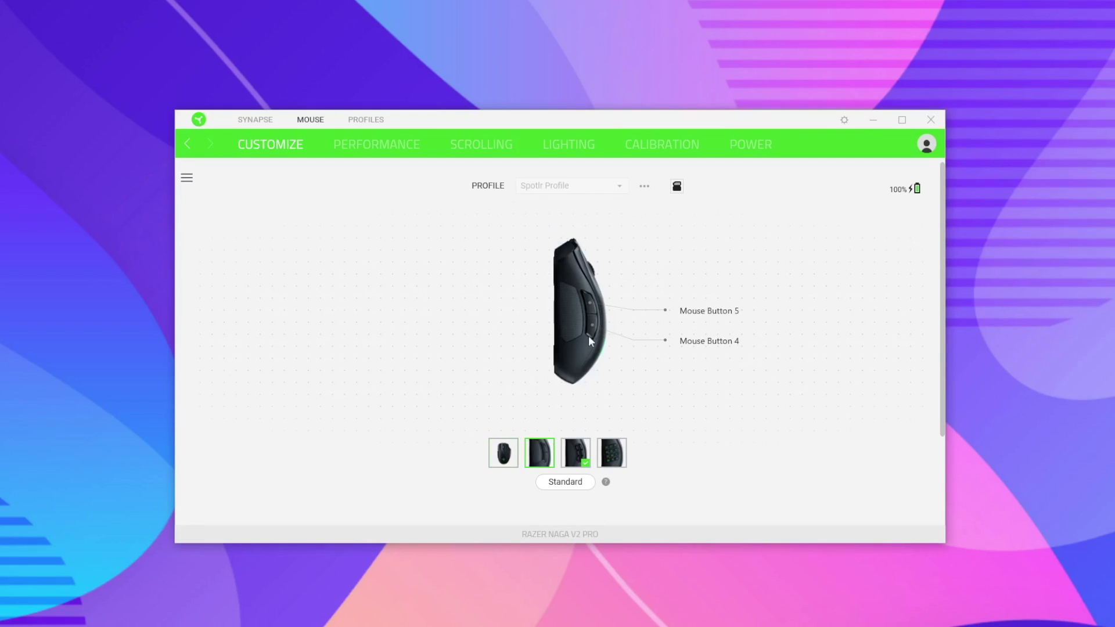
pyautogui.click(572, 454)
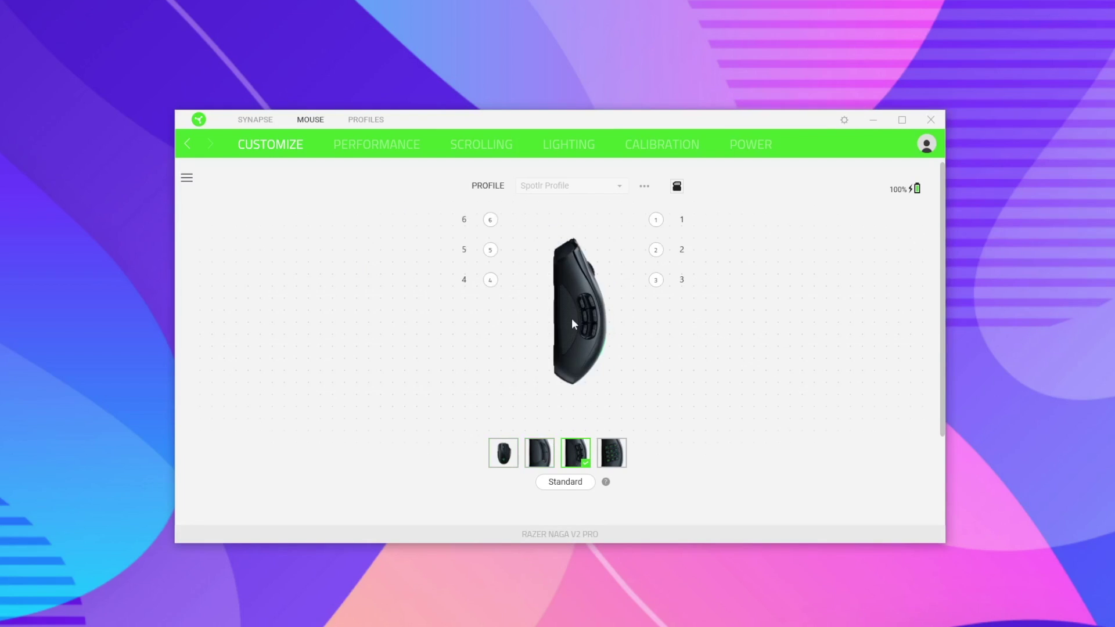
pyautogui.click(612, 456)
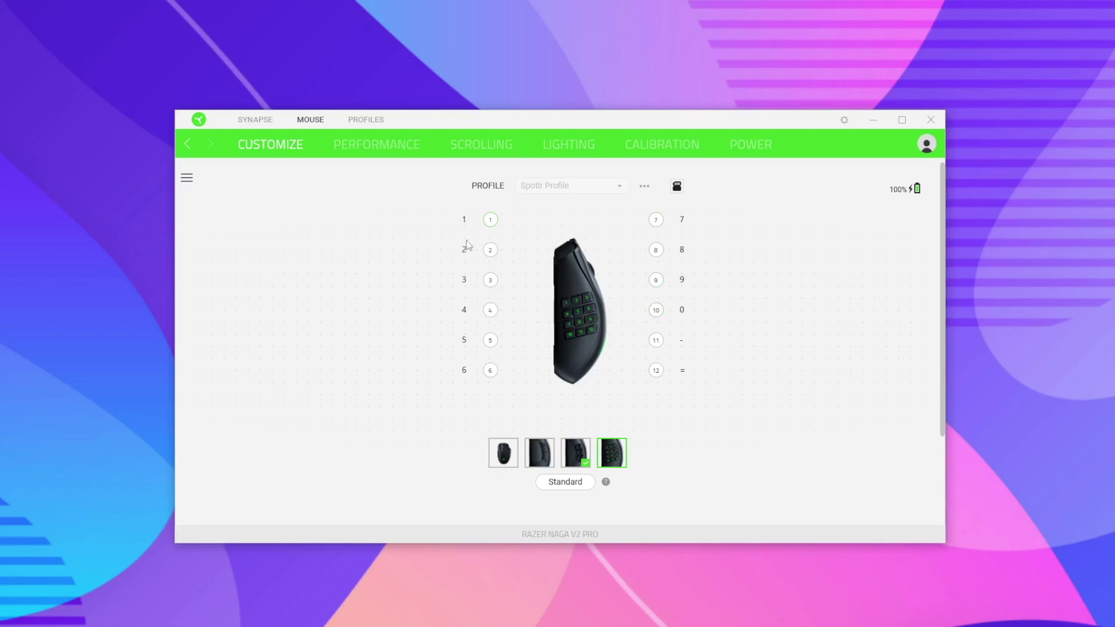
pyautogui.click(539, 453)
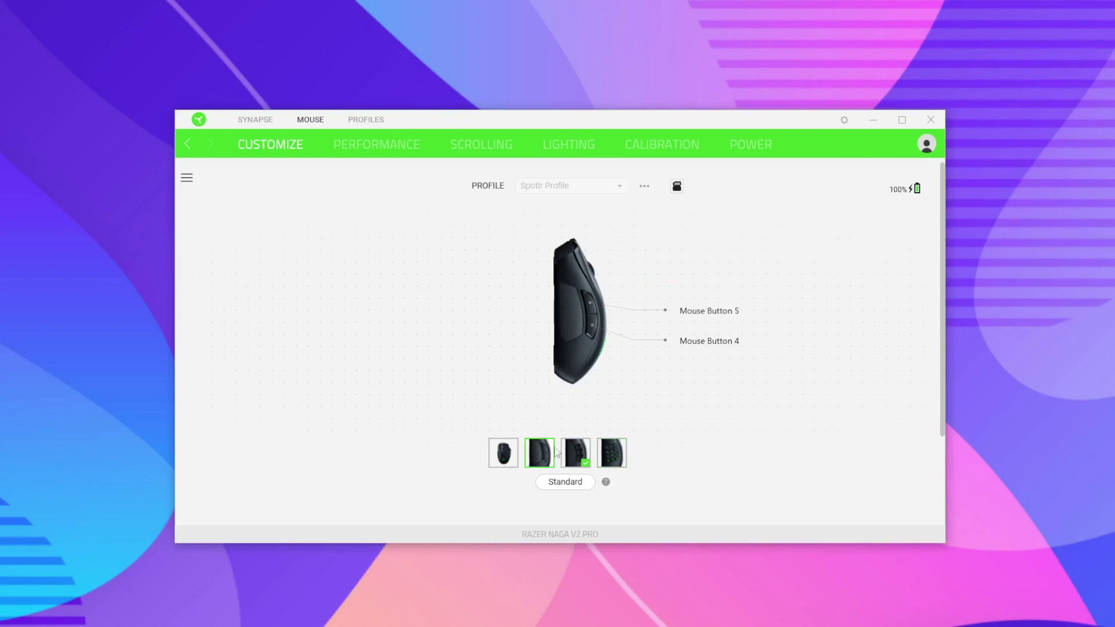
pyautogui.click(578, 458)
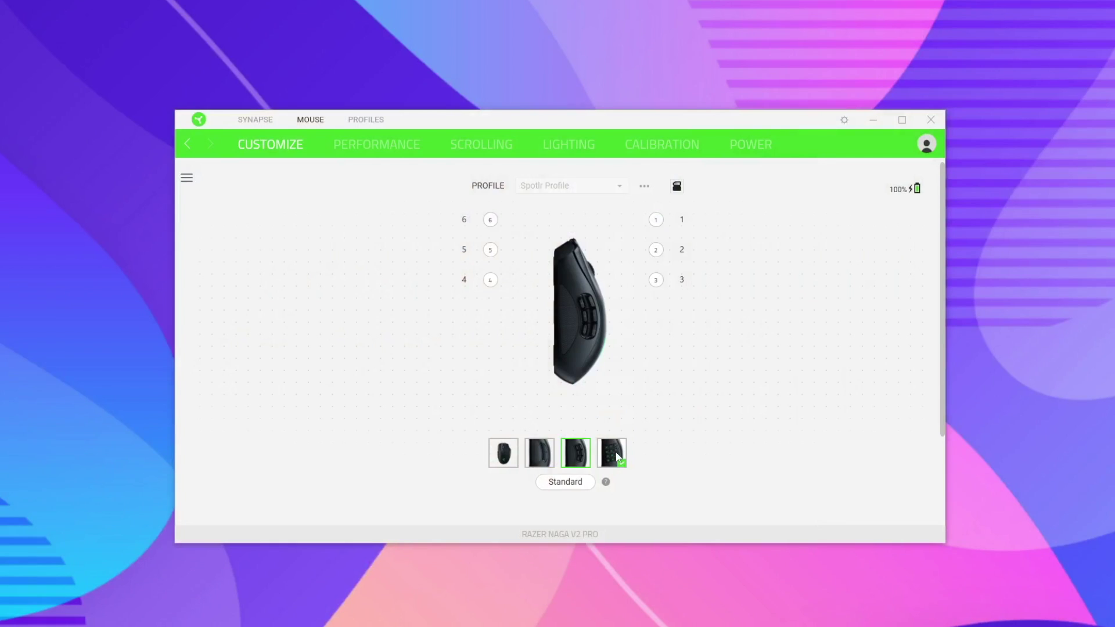
pyautogui.click(617, 456)
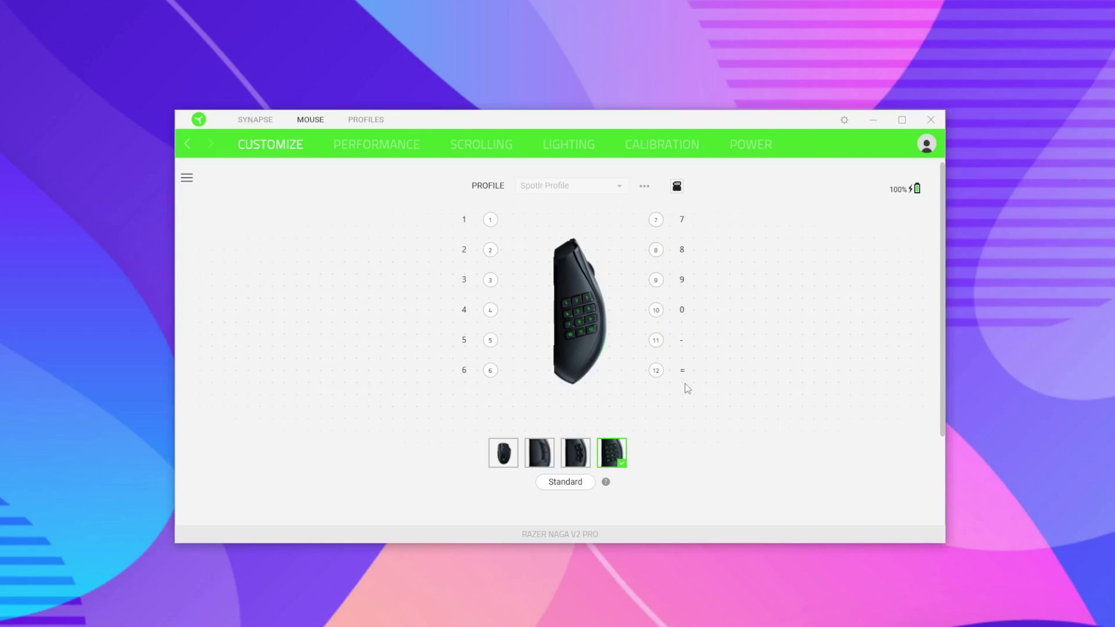
# Assign Spotlr Profile to the red on-board memory slot and close the memory list.
pyautogui.click(677, 186)
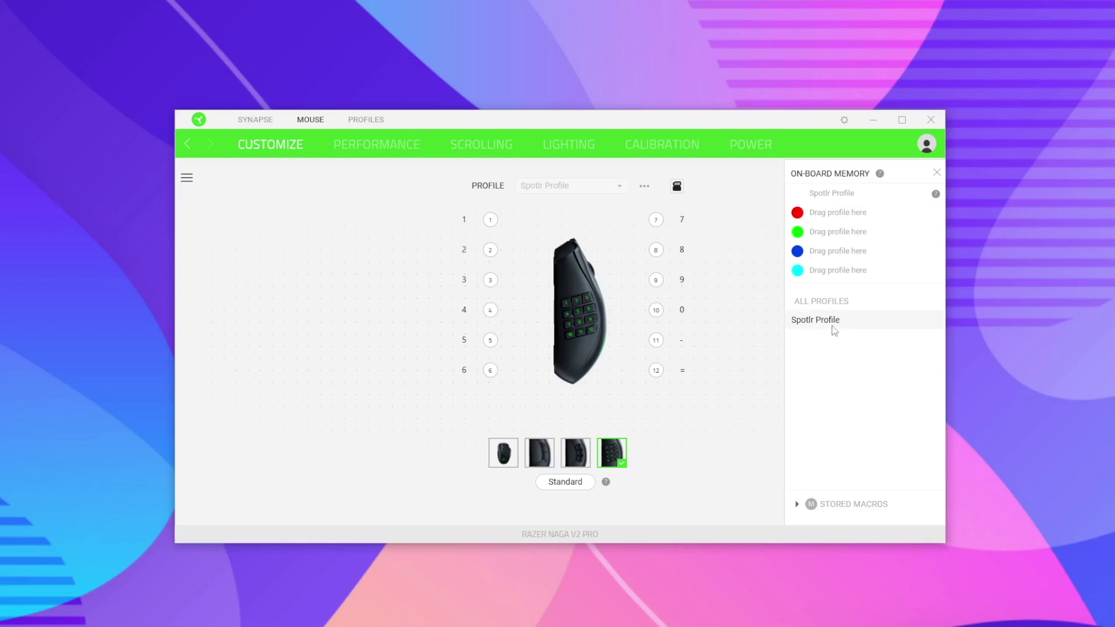
pyautogui.moveTo(811, 320); pyautogui.dragTo(859, 221)
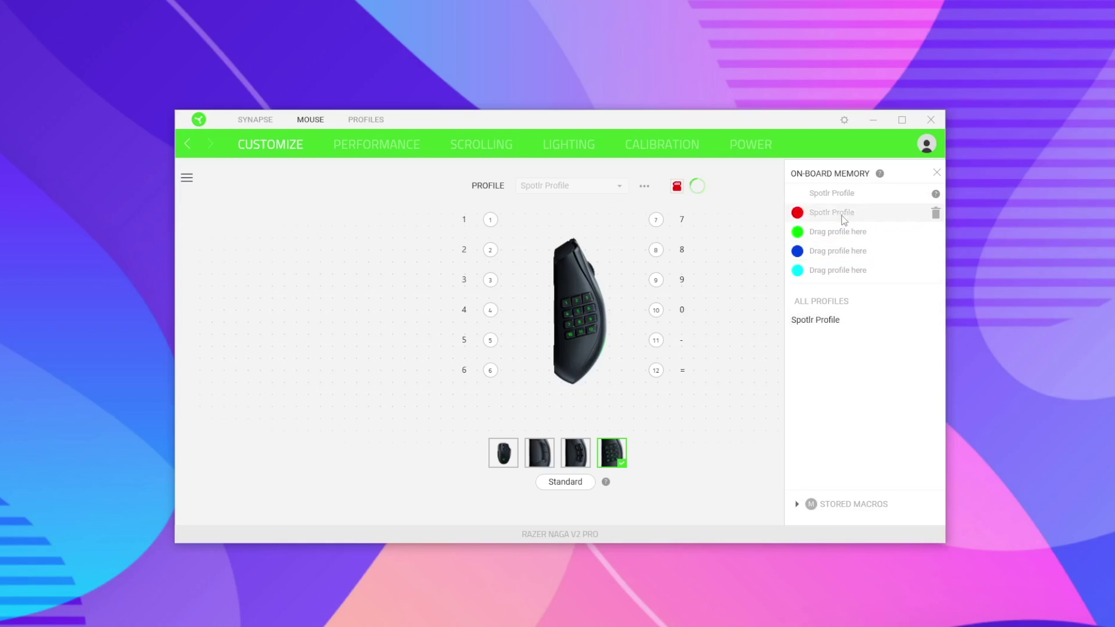
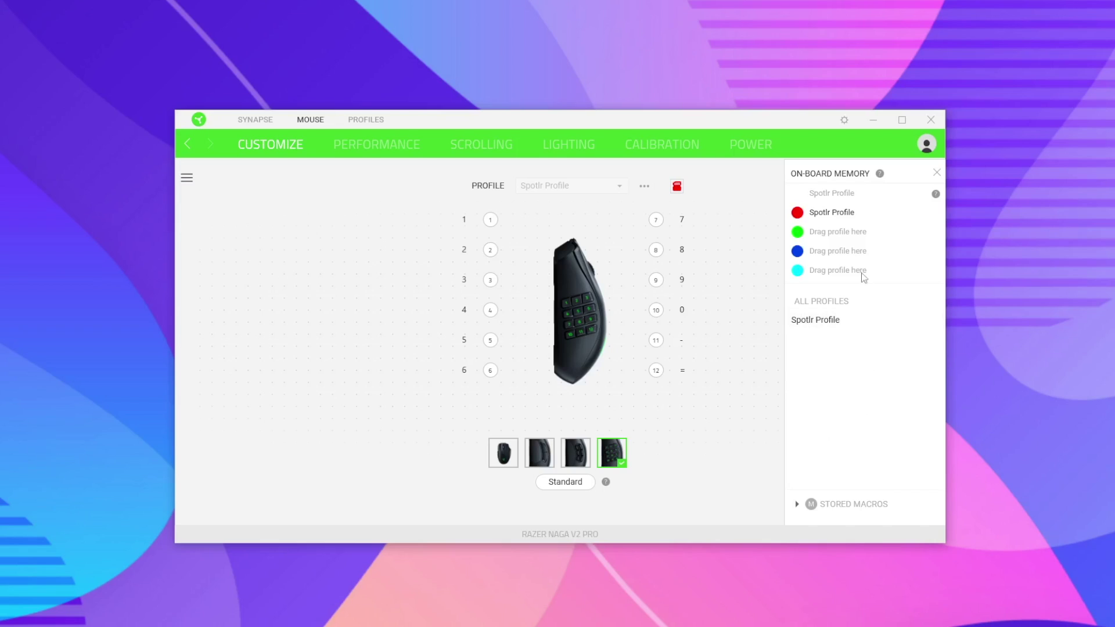
pyautogui.click(937, 173)
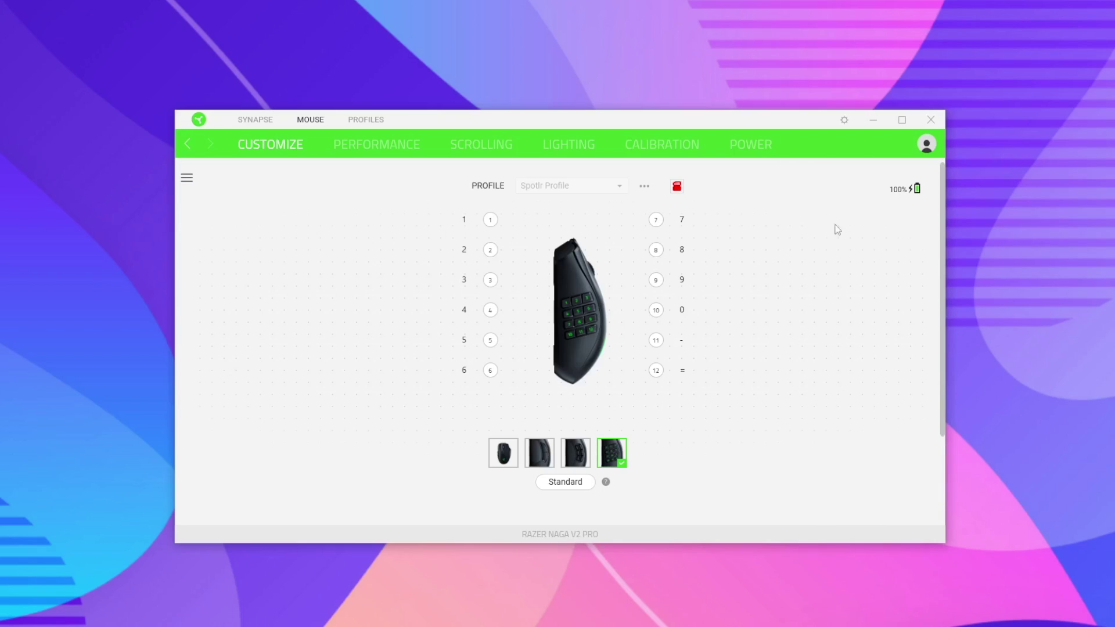
# Examine the profile management options, such as adding, importing, renaming, duplicating, exporting and resetting.
pyautogui.click(644, 186)
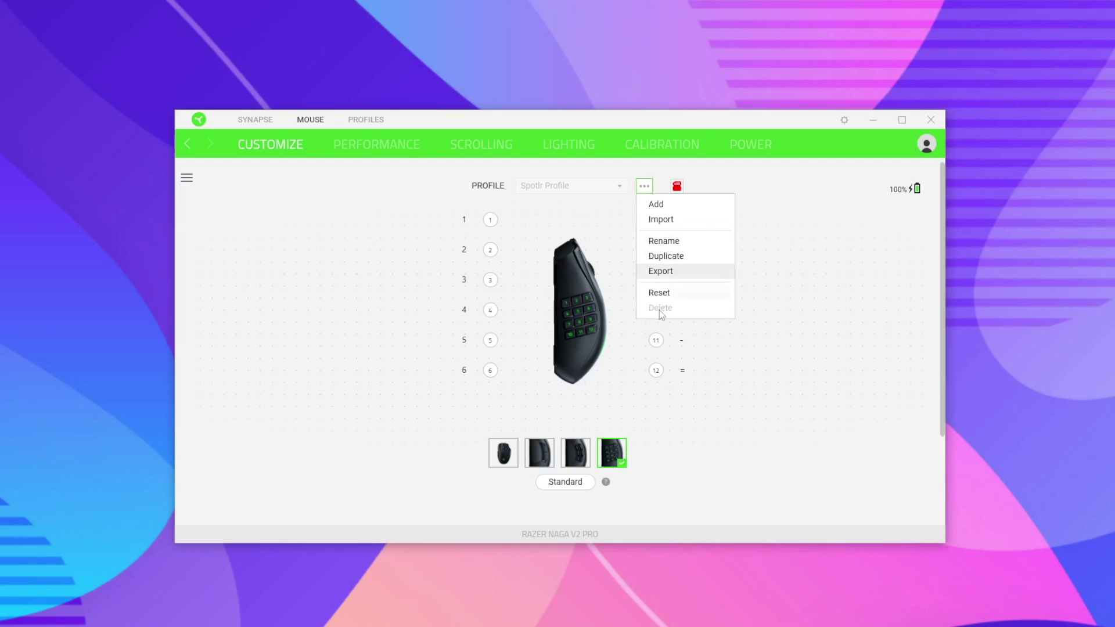
pyautogui.click(793, 244)
pyautogui.click(645, 186)
pyautogui.click(797, 221)
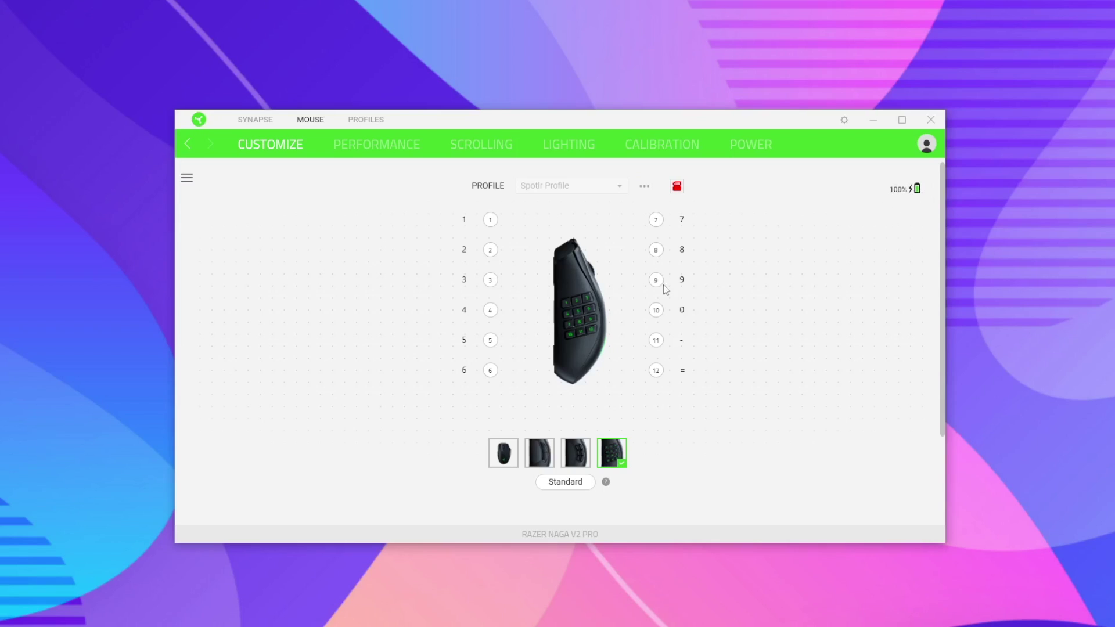
# View the six-button and two-button side plates again, ending on the mouse's top-view button assignments.
pyautogui.click(576, 457)
pyautogui.click(546, 457)
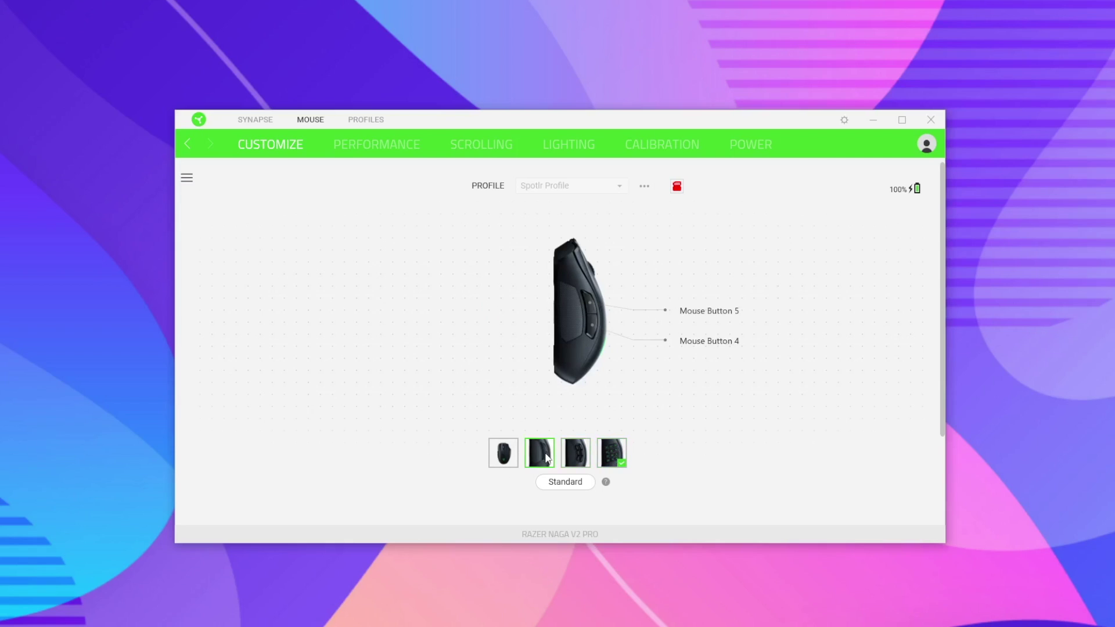
pyautogui.click(504, 456)
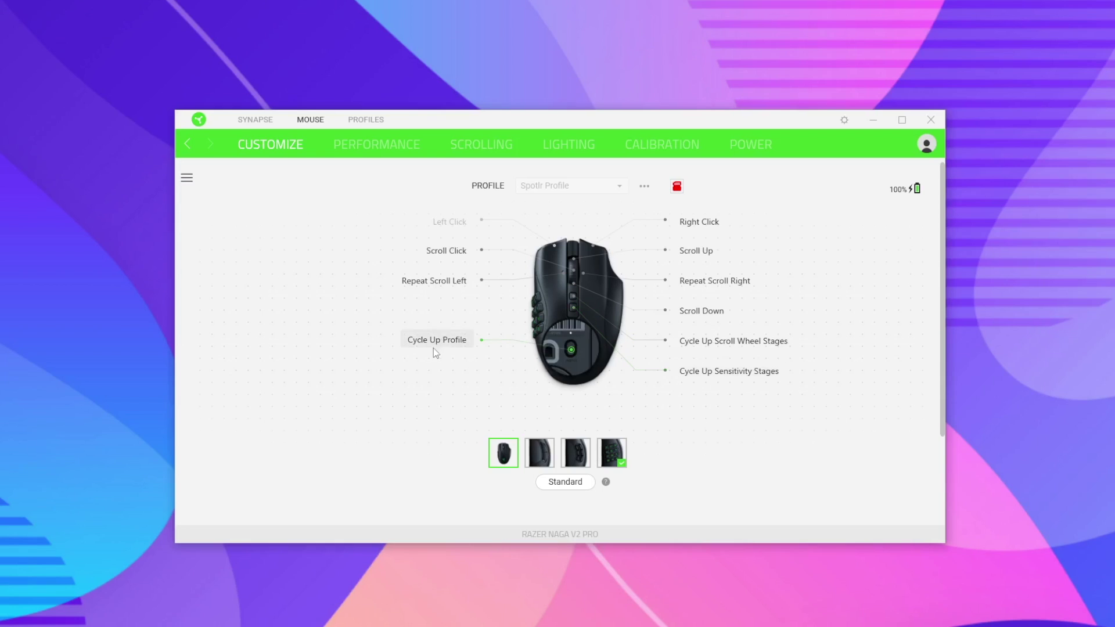
# Check the on-board memory slots and view the mouse's Hypershift button assignments.
pyautogui.click(677, 186)
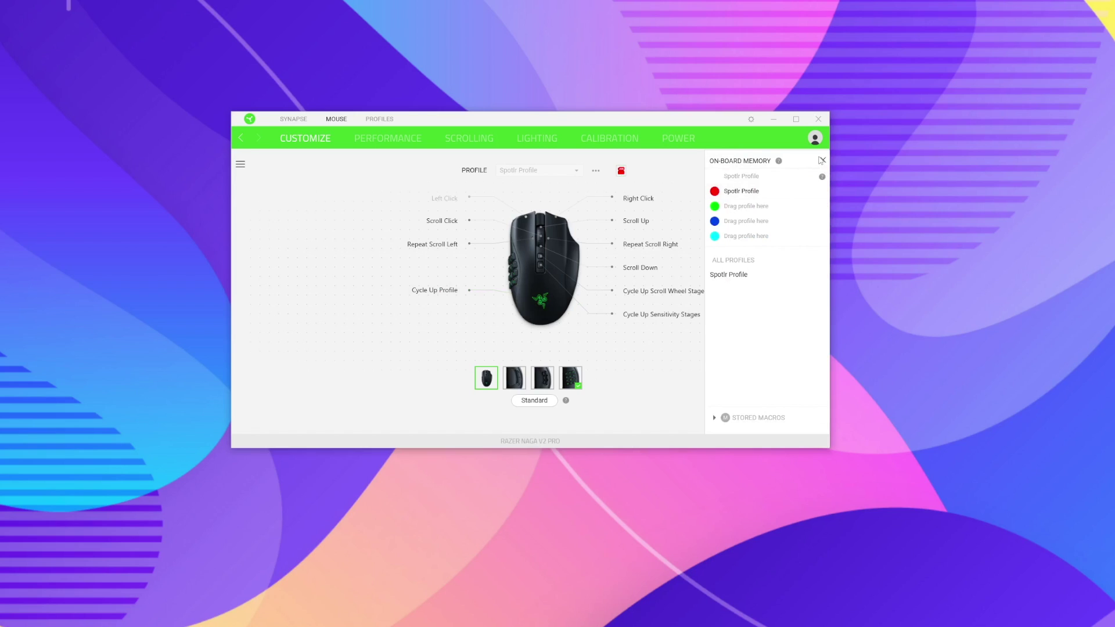
pyautogui.click(821, 160)
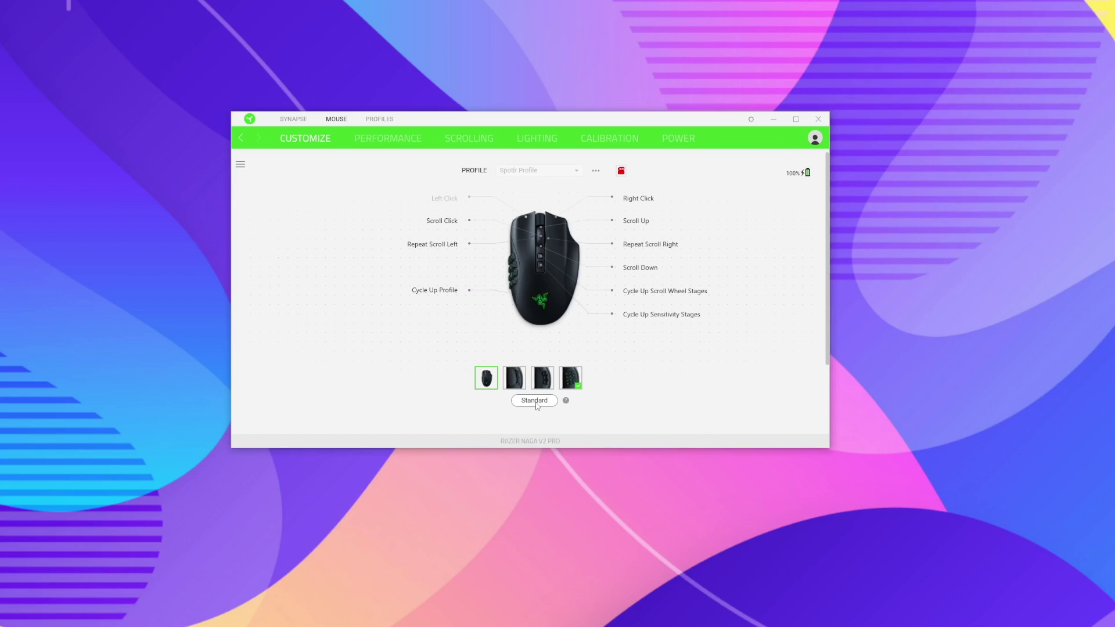
pyautogui.click(537, 406)
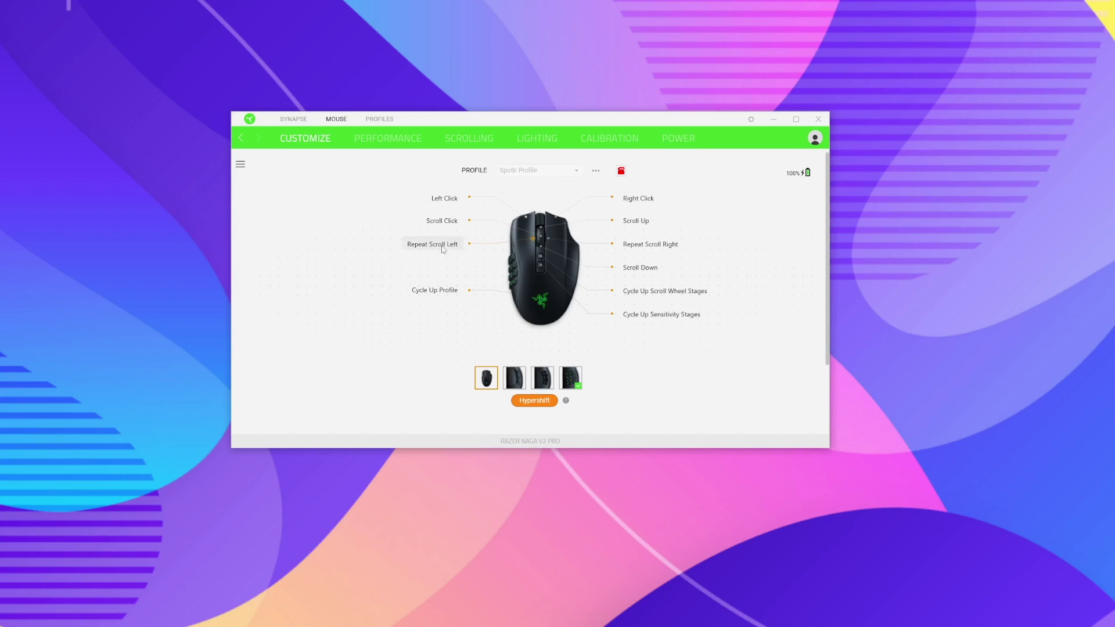
pyautogui.press('1')
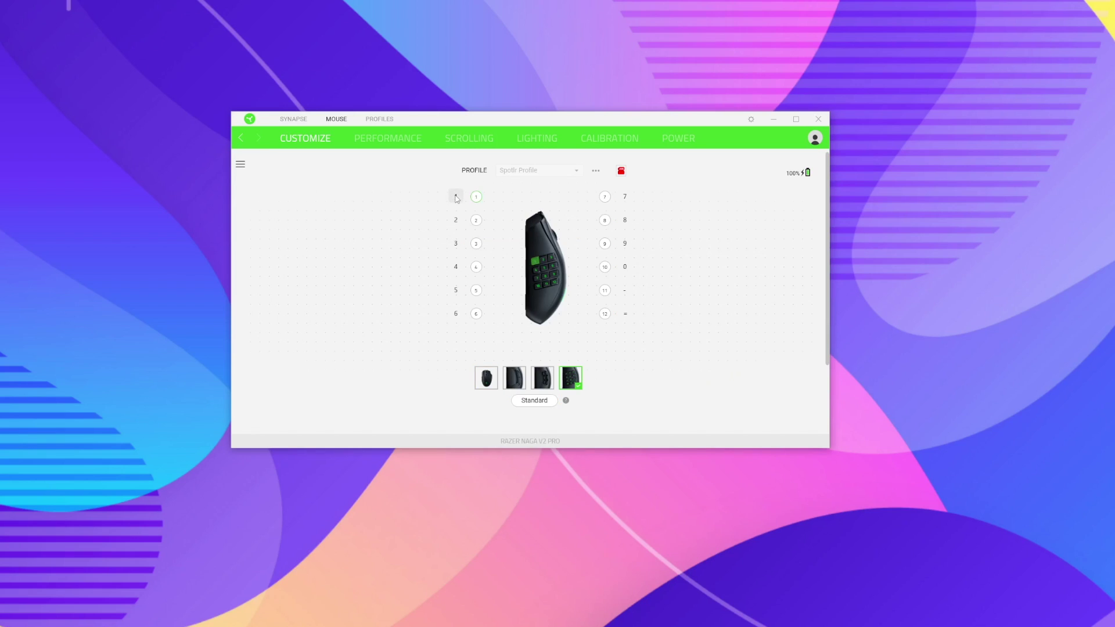
# Open side button 1 on the twelve-button plate for remapping and browse its alphanumeric keyboard functions.
pyautogui.click(456, 197)
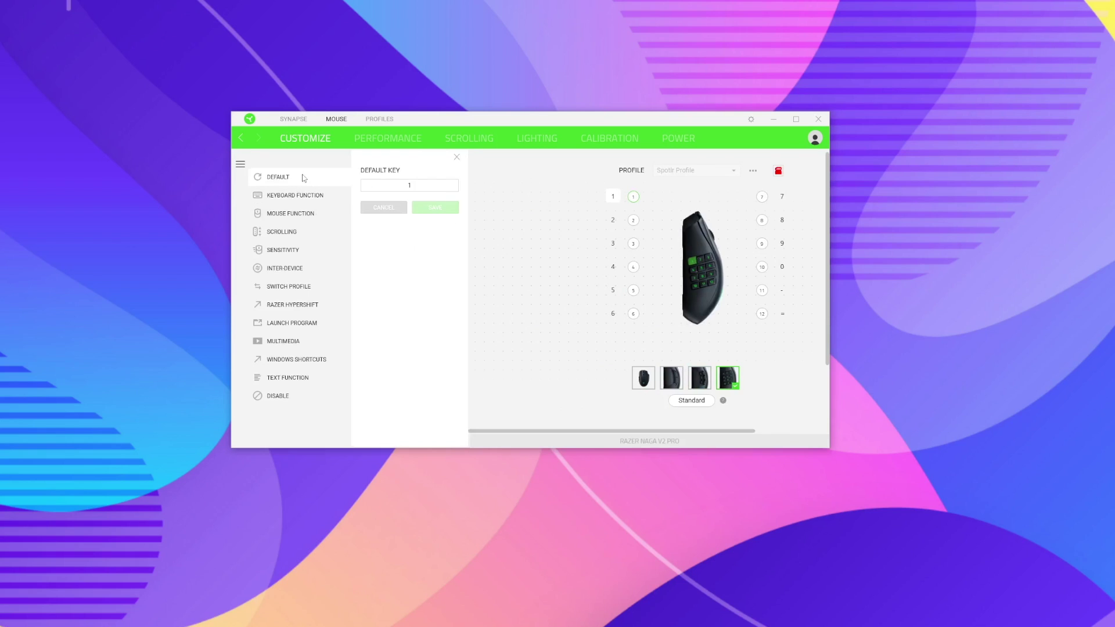
pyautogui.click(317, 196)
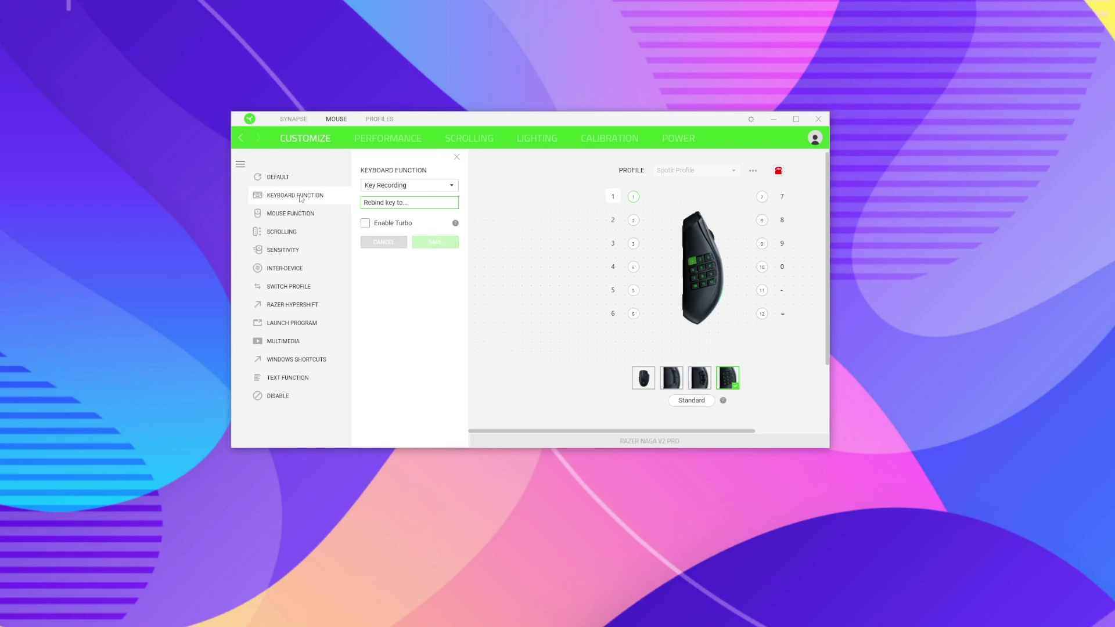
pyautogui.click(389, 186)
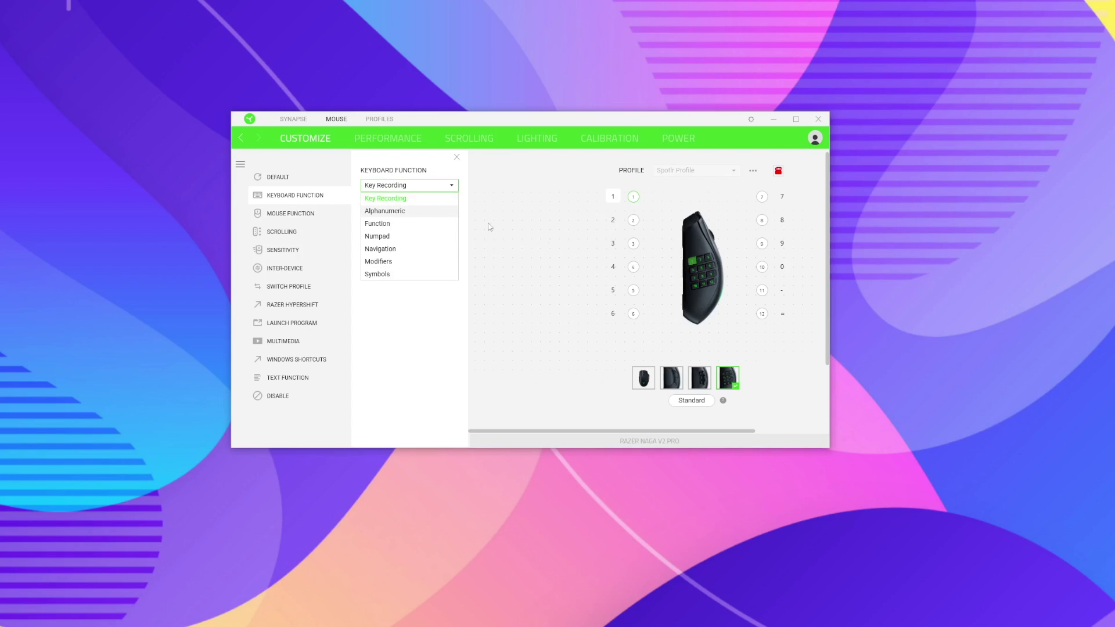
pyautogui.click(397, 214)
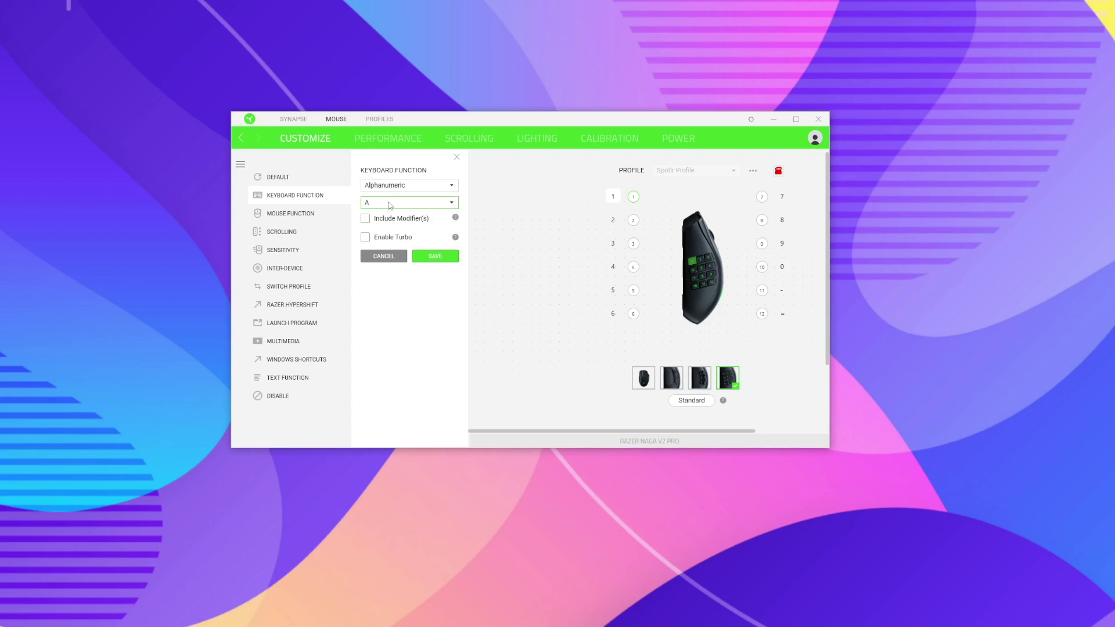
pyautogui.click(399, 203)
pyautogui.scroll(-5, 399, 259)
# Browse the Numpad keys available as a keyboard function for side button 1.
pyautogui.click(388, 185)
pyautogui.click(388, 187)
pyautogui.click(389, 235)
pyautogui.click(386, 203)
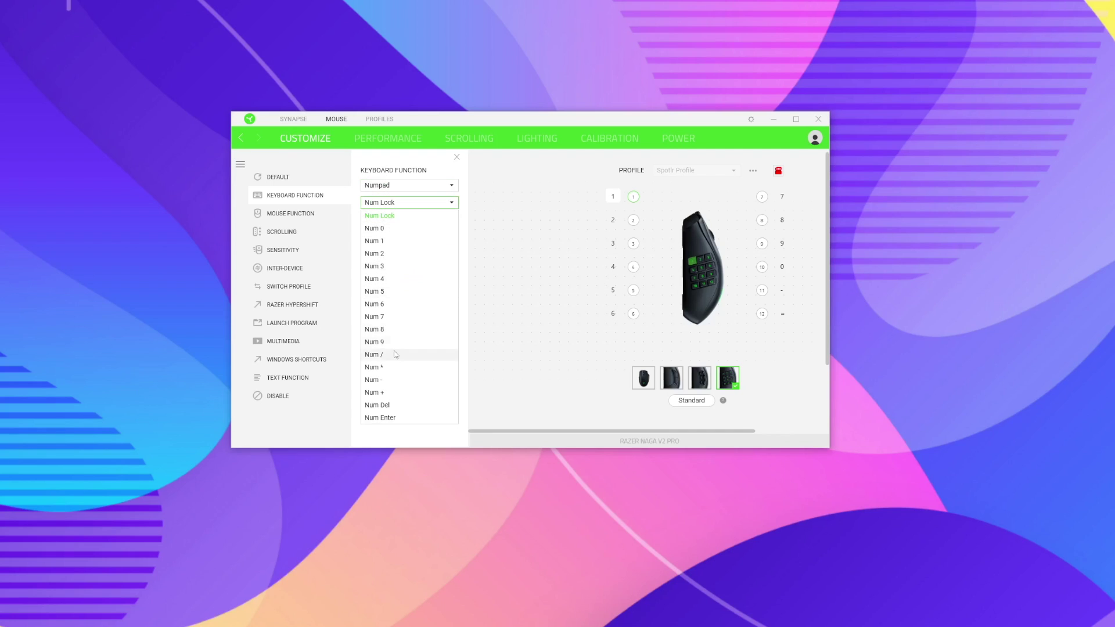
# Browse the Navigation keys available as a keyboard function for side button 1.
pyautogui.click(381, 187)
pyautogui.click(379, 187)
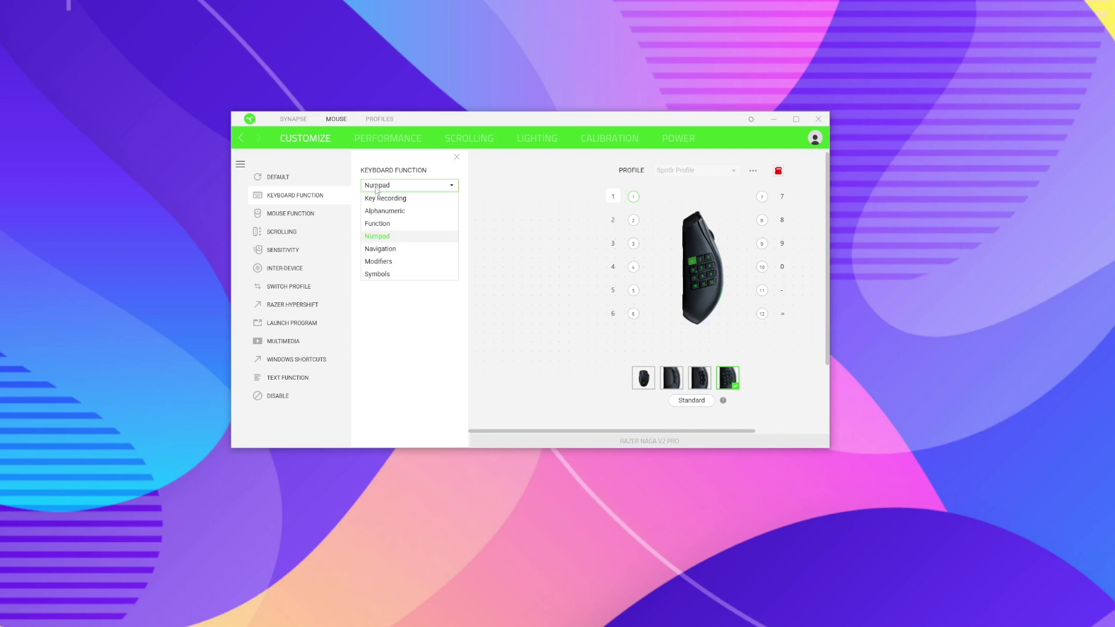
pyautogui.click(392, 248)
pyautogui.click(387, 202)
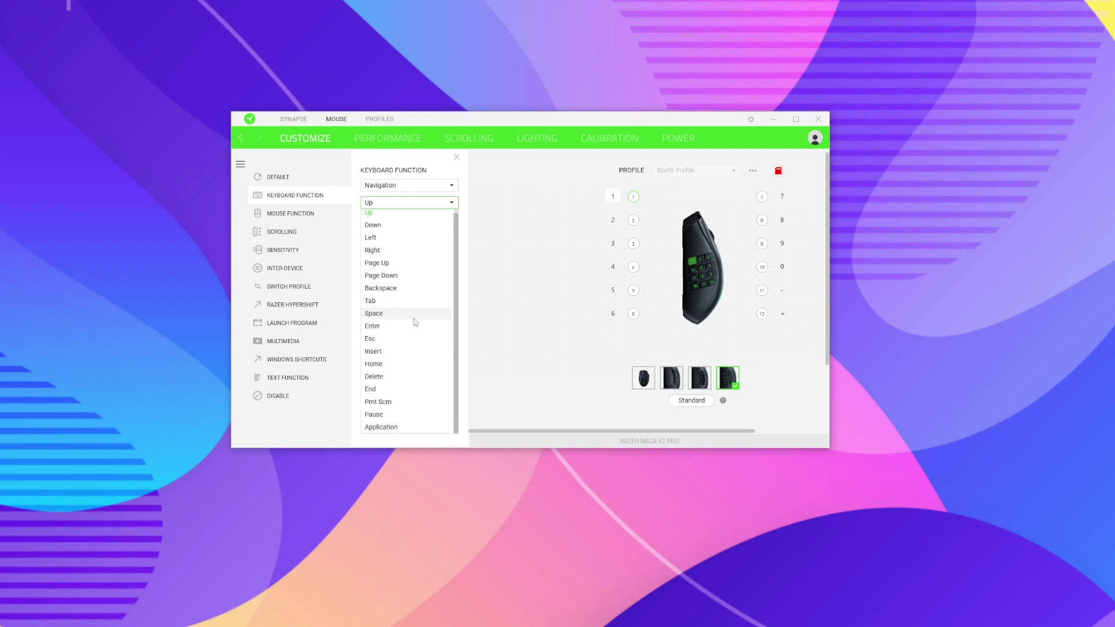
pyautogui.scroll(1, 395, 337)
# Browse the Symbols keys available as a keyboard function for side button 1.
pyautogui.click(399, 186)
pyautogui.click(395, 186)
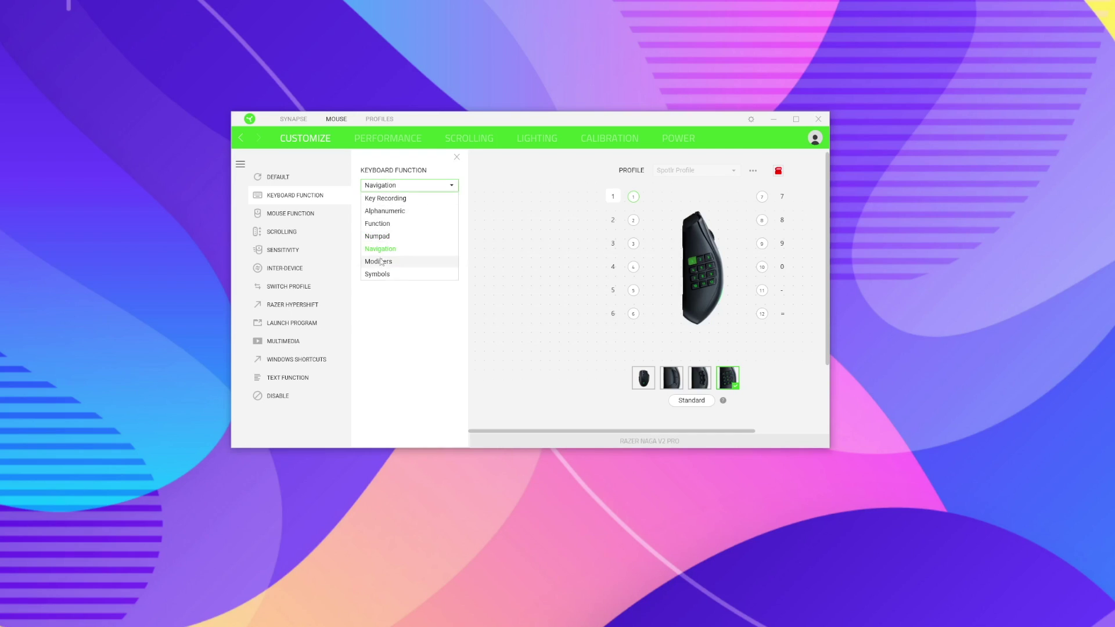
pyautogui.click(383, 274)
pyautogui.click(394, 202)
pyautogui.click(388, 183)
# Try the Left Click mouse function on side button 1 with Turbo enabled at 20 presses per second.
pyautogui.click(290, 214)
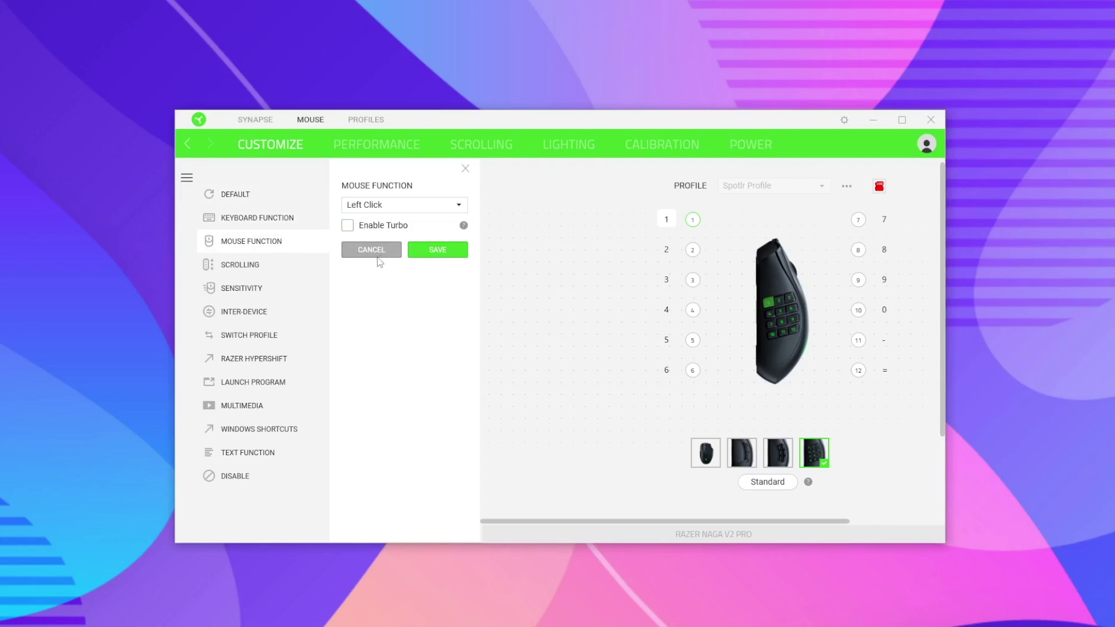
pyautogui.click(374, 204)
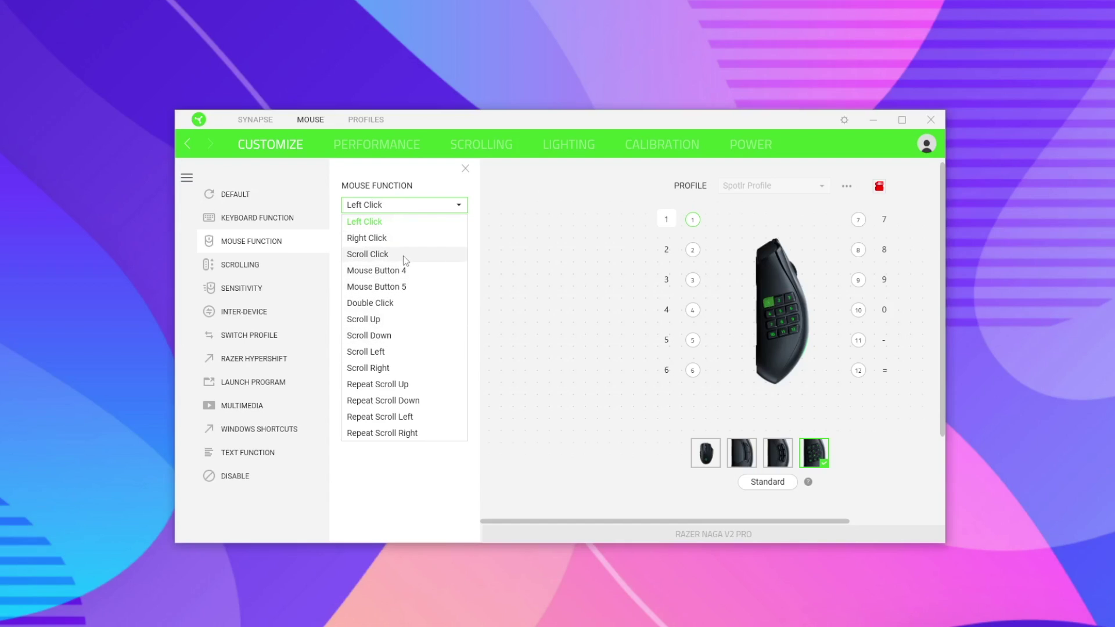
pyautogui.click(399, 221)
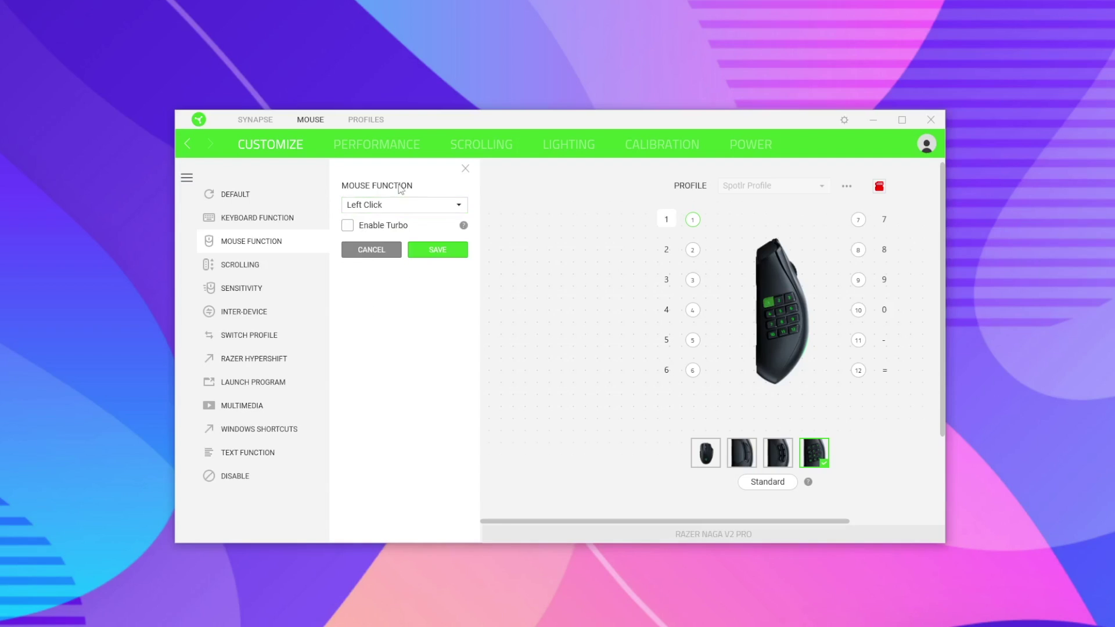
pyautogui.click(380, 228)
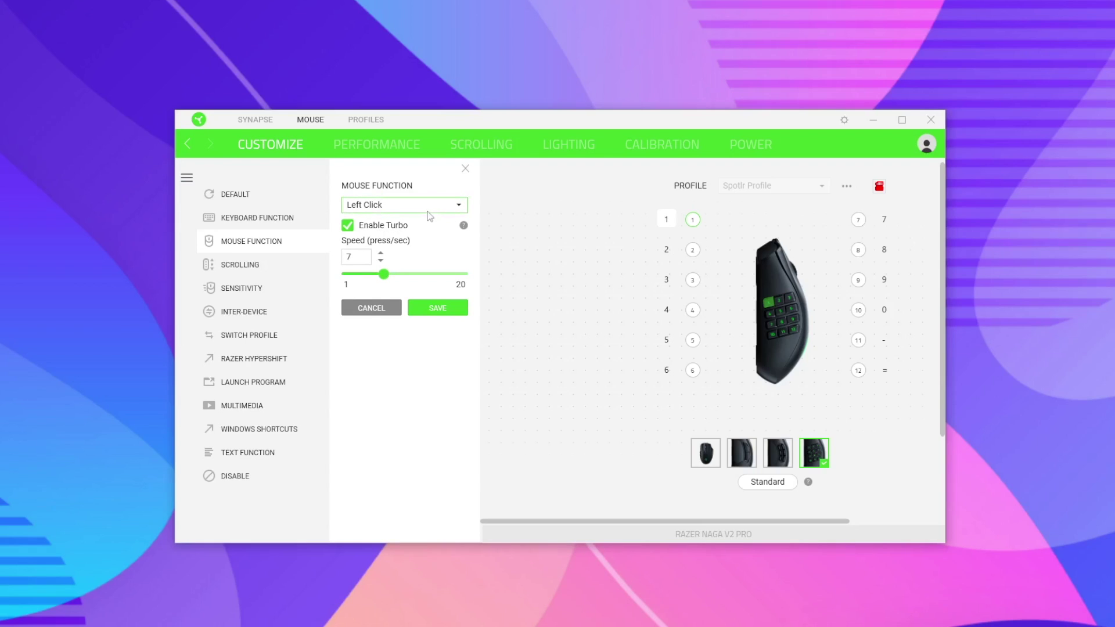
pyautogui.moveTo(388, 274); pyautogui.dragTo(449, 277)
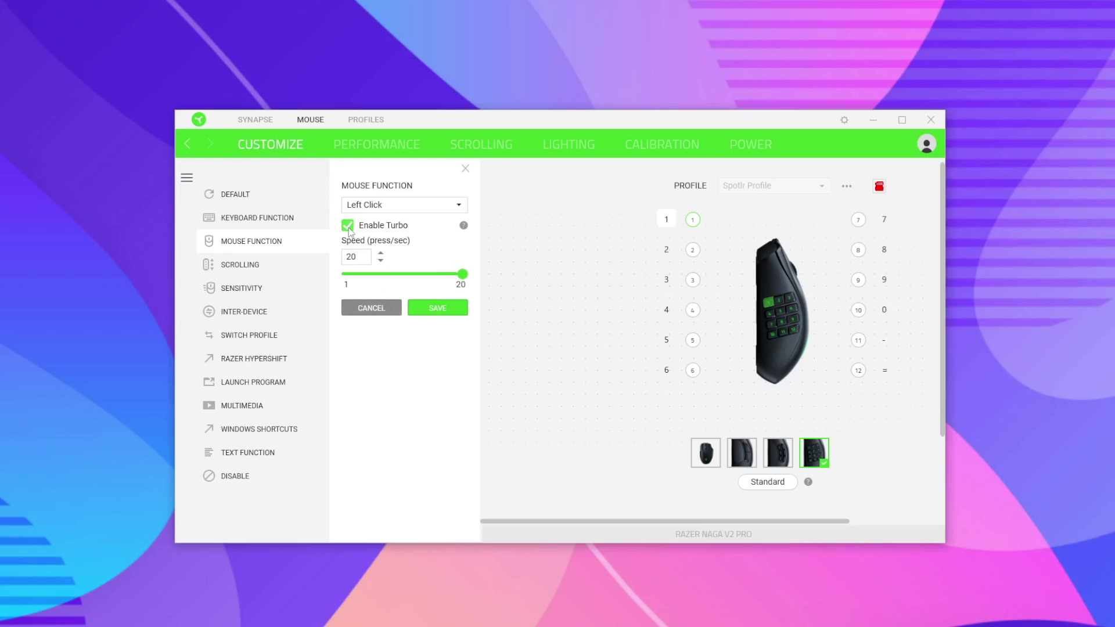
# Examine the scrolling and sensitivity functions available for side button 1, including the list of sensitivity types.
pyautogui.click(299, 262)
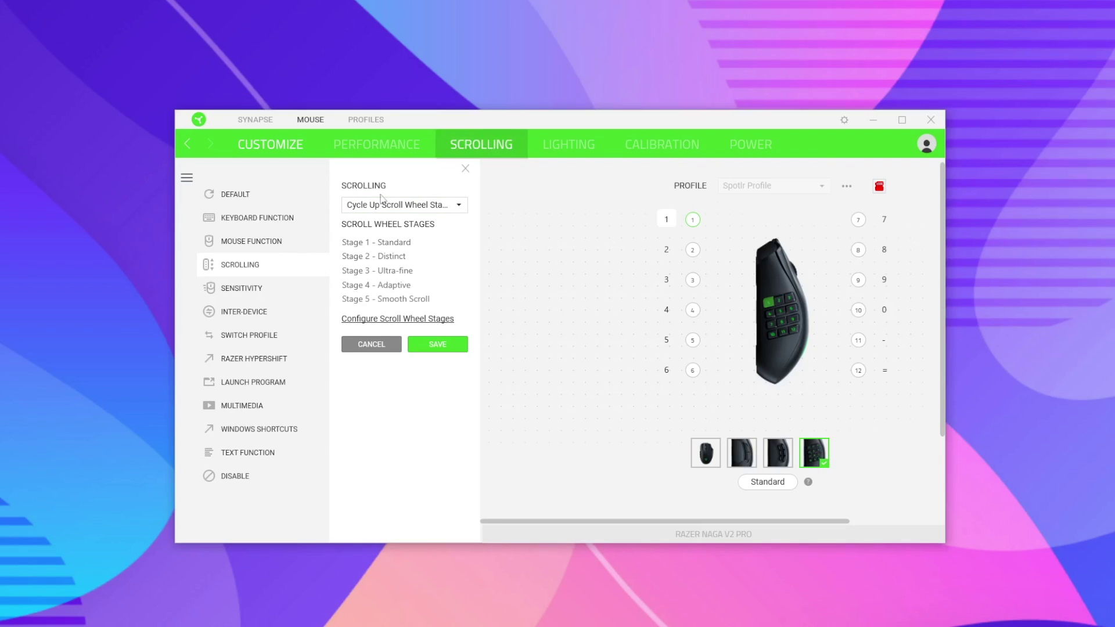
pyautogui.click(274, 287)
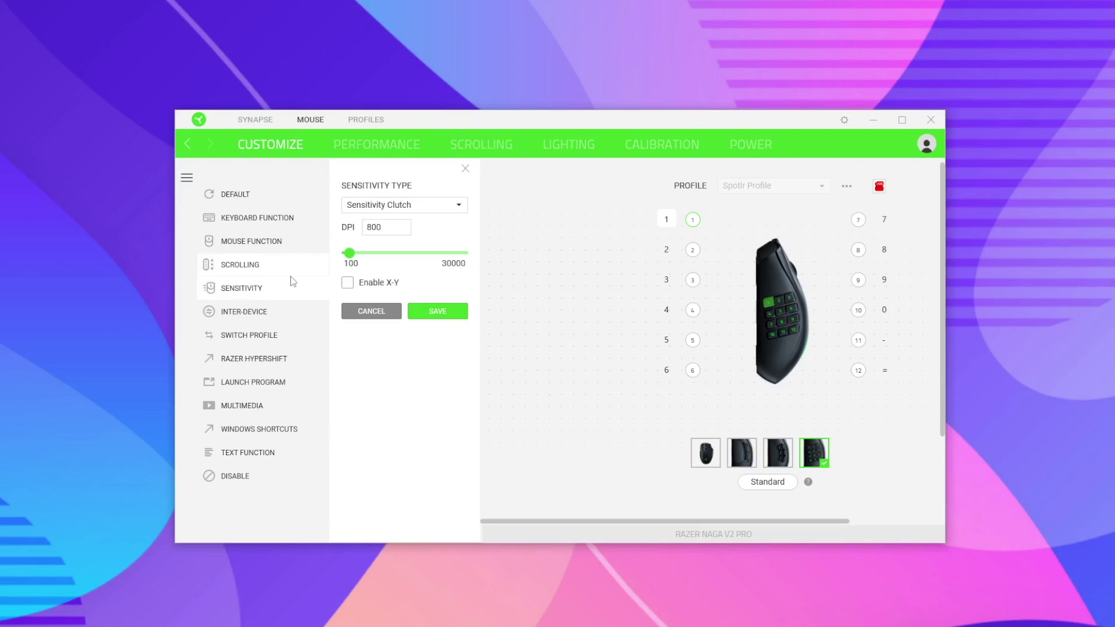
pyautogui.click(383, 205)
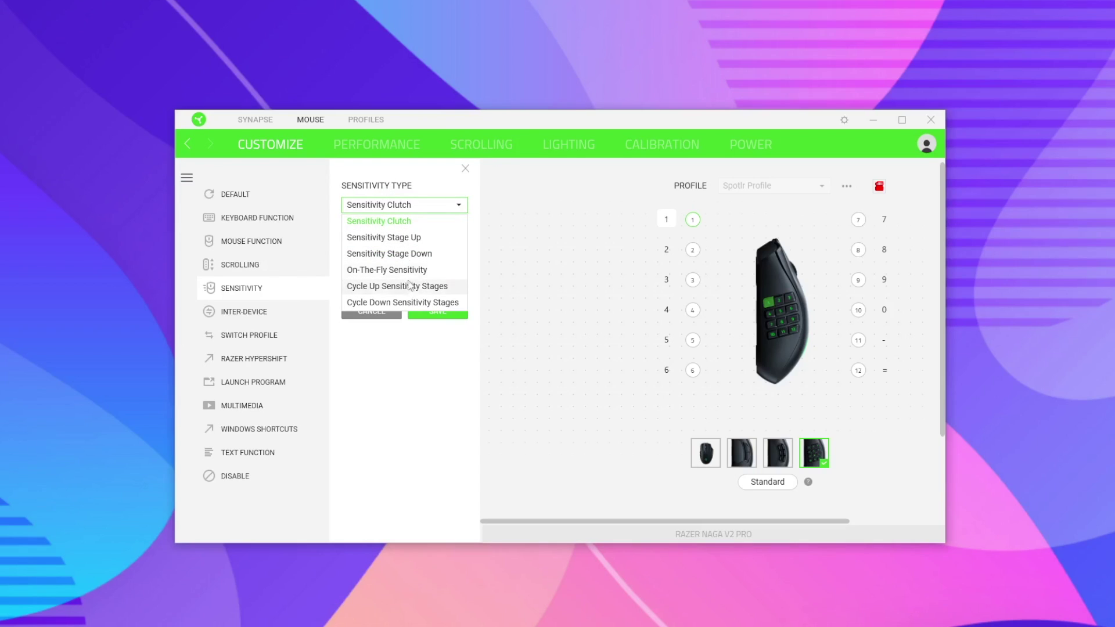
pyautogui.click(400, 169)
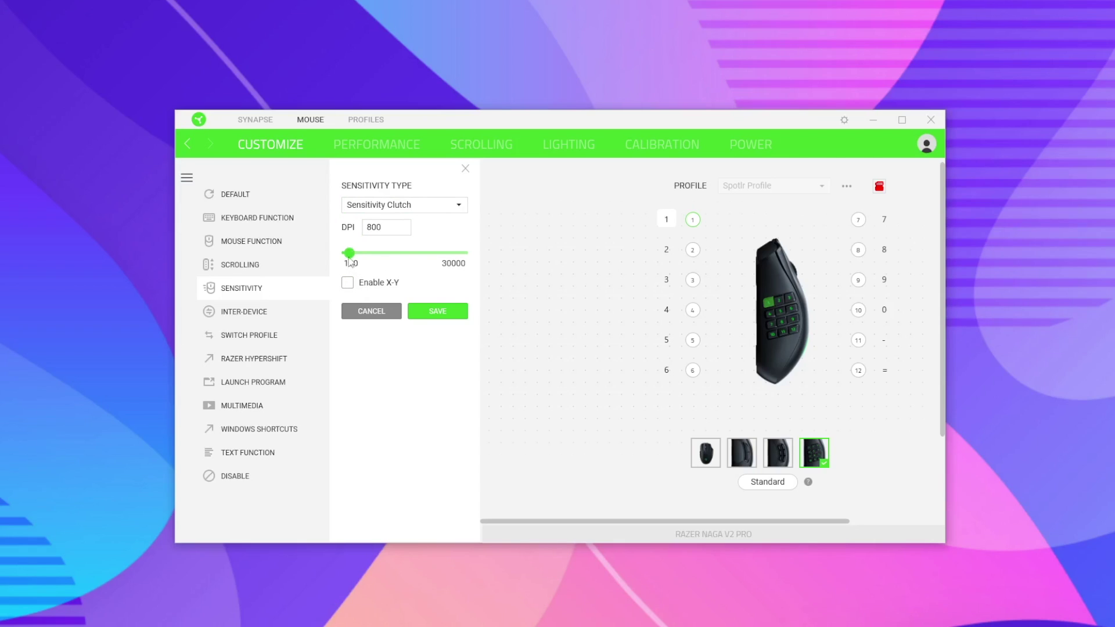
# Examine the inter-device, switch profile and Razer Hypershift functions available for side button 1.
pyautogui.click(403, 205)
pyautogui.click(245, 317)
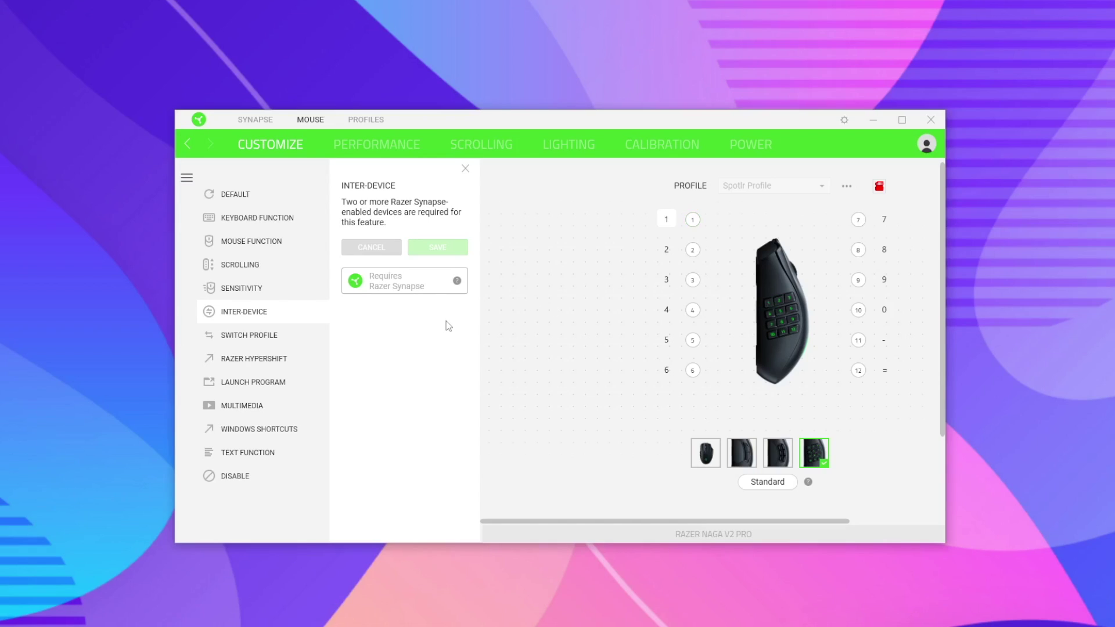
pyautogui.click(267, 340)
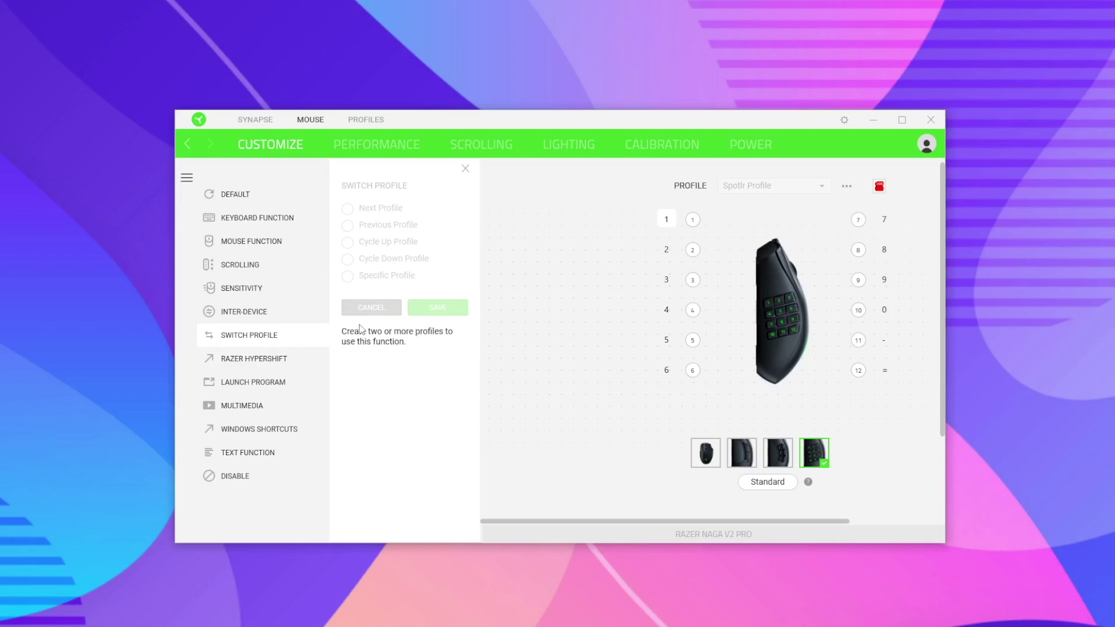
pyautogui.click(276, 360)
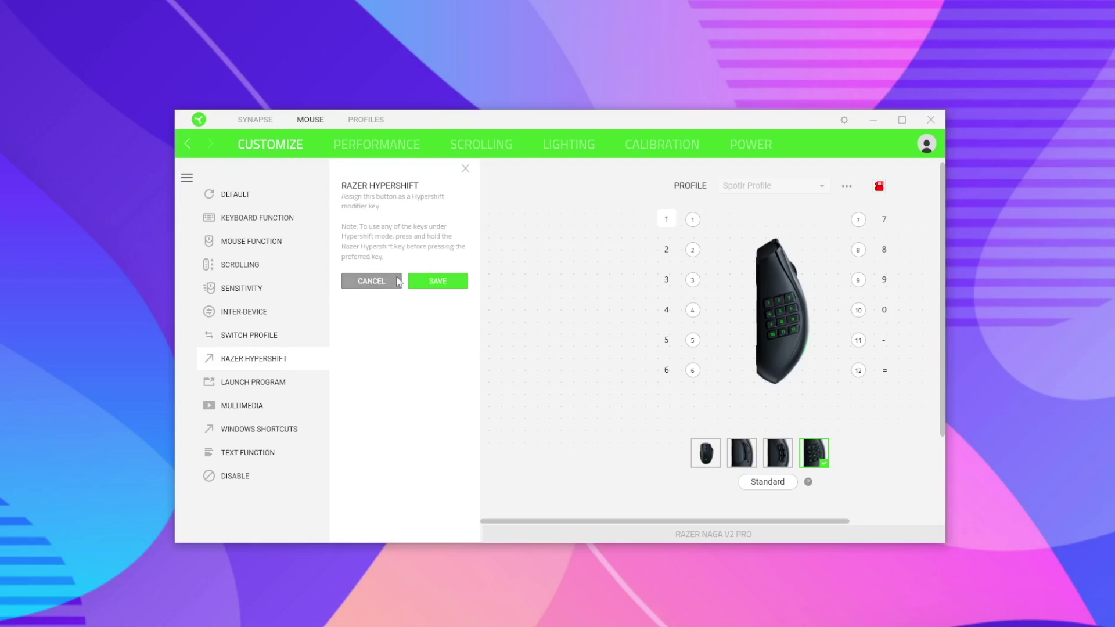
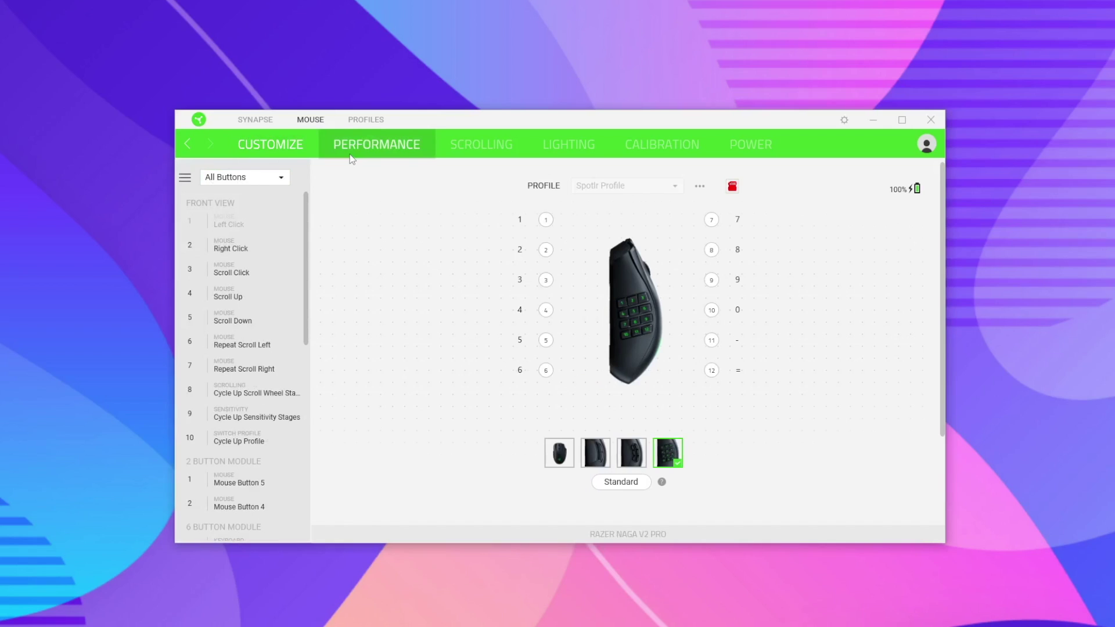
# Examine the Launch Program function for side button 1, covering the application file browser and the website option.
pyautogui.click(545, 220)
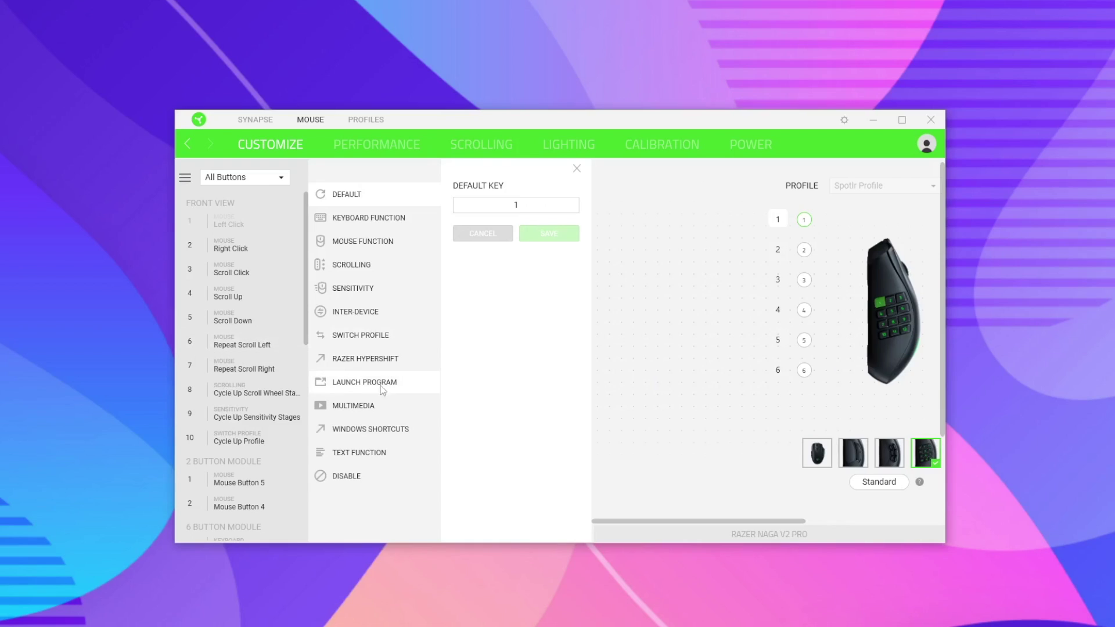
pyautogui.click(376, 385)
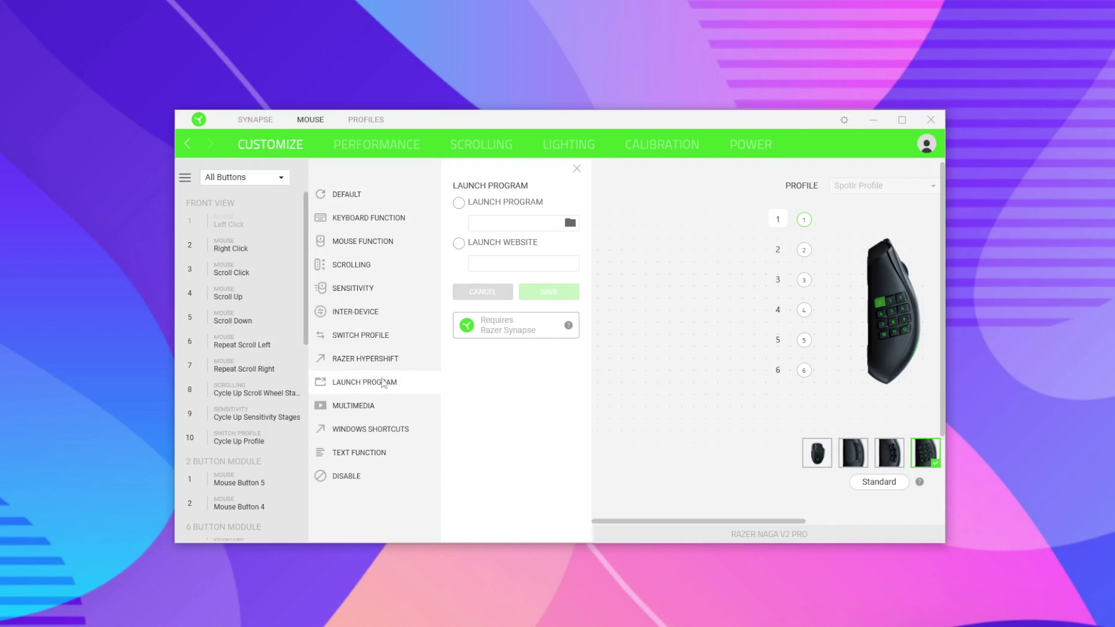
pyautogui.click(499, 204)
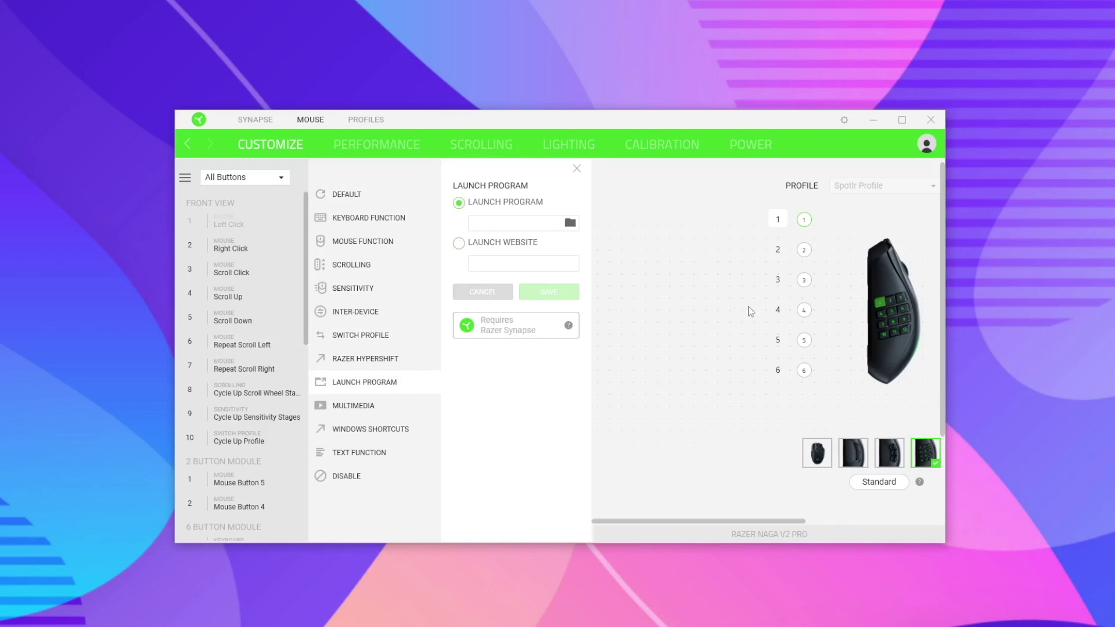
pyautogui.click(568, 224)
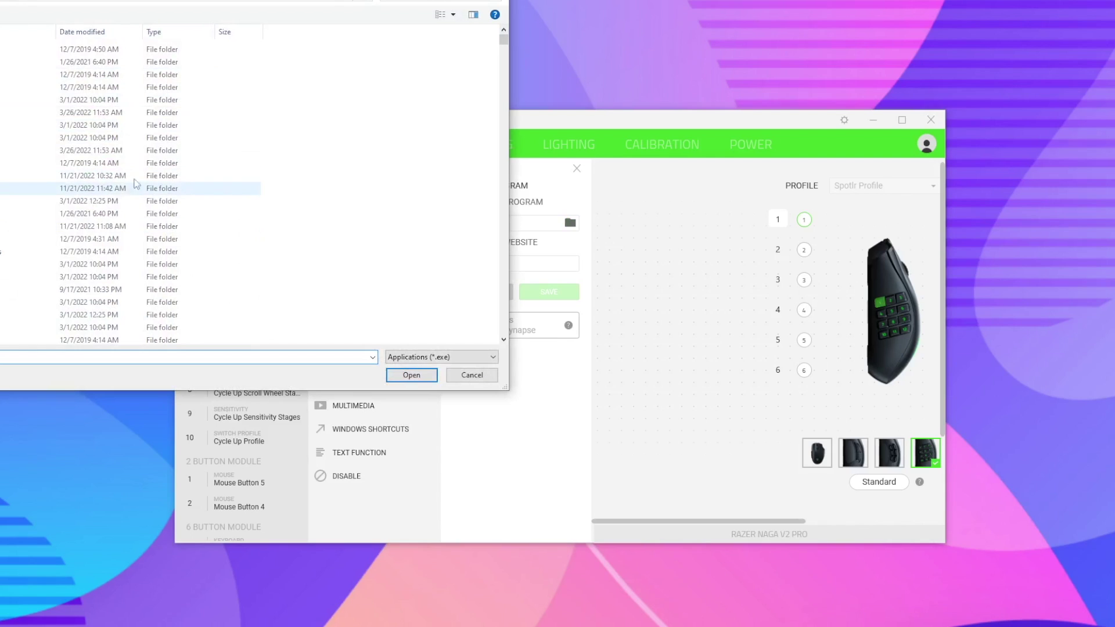
pyautogui.press('Escape')
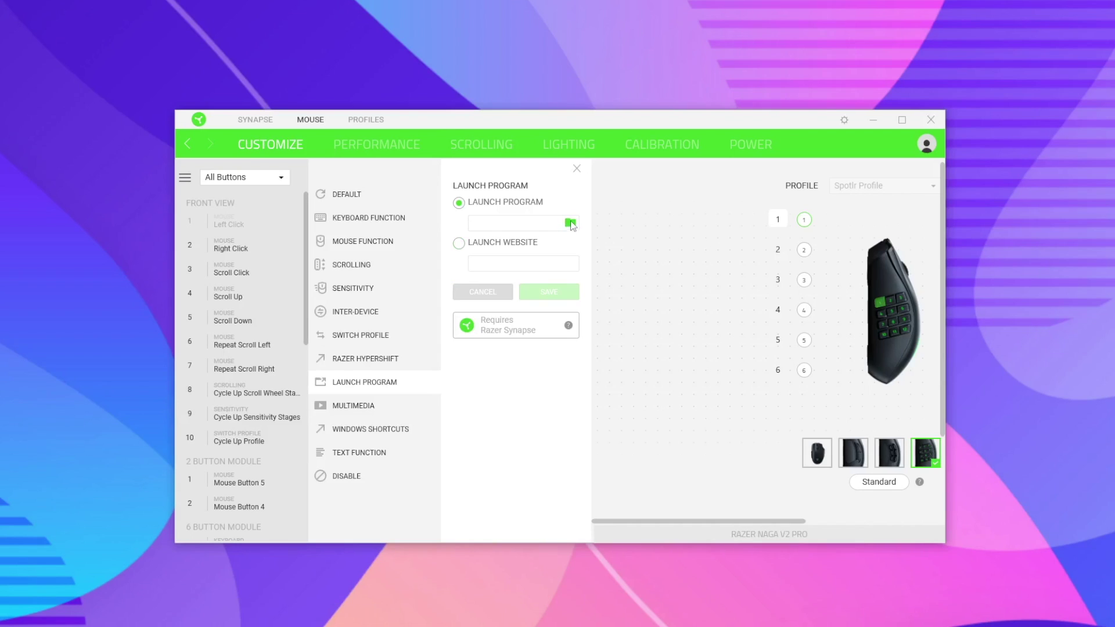
pyautogui.click(545, 269)
# Browse the list of Multimedia functions available for side button 1.
pyautogui.click(353, 407)
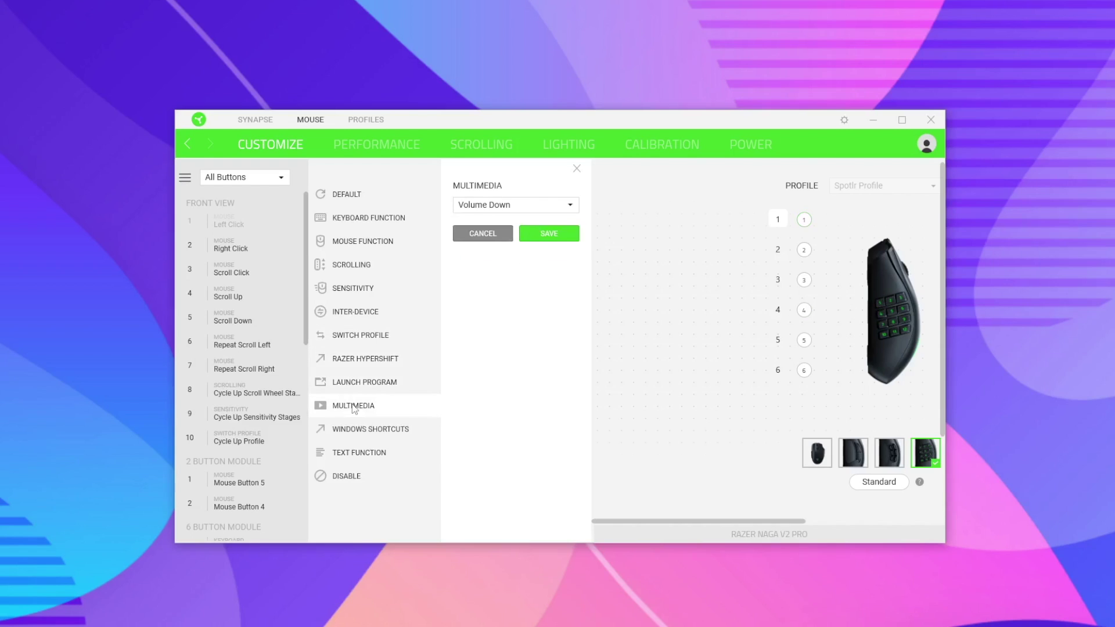
pyautogui.click(501, 206)
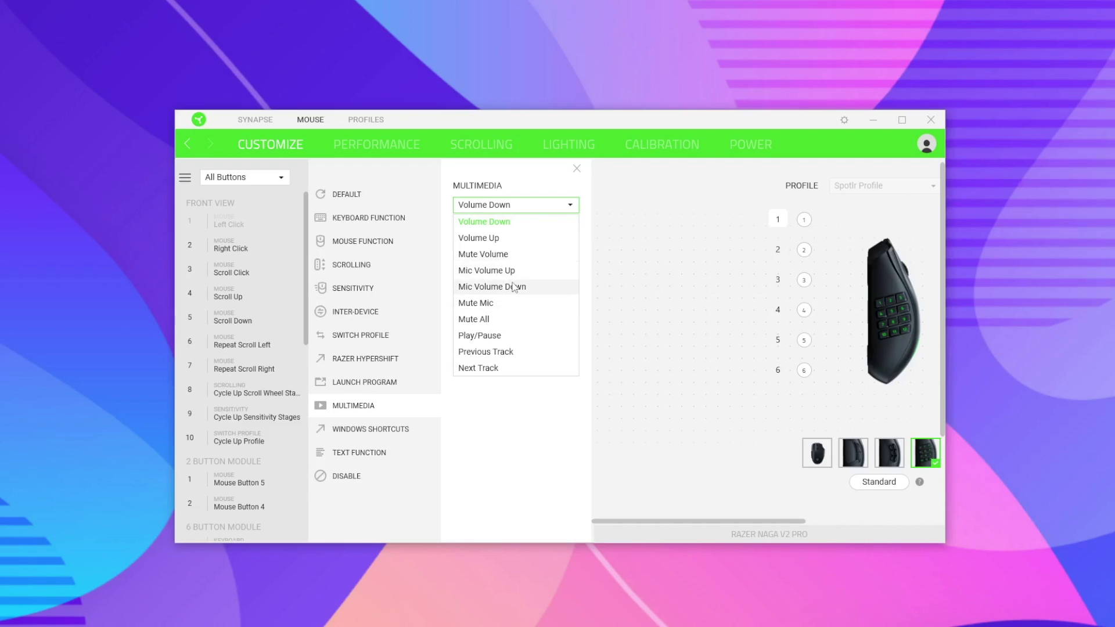
pyautogui.click(514, 427)
# Browse the full list of Windows Shortcuts available for side button 1.
pyautogui.click(363, 436)
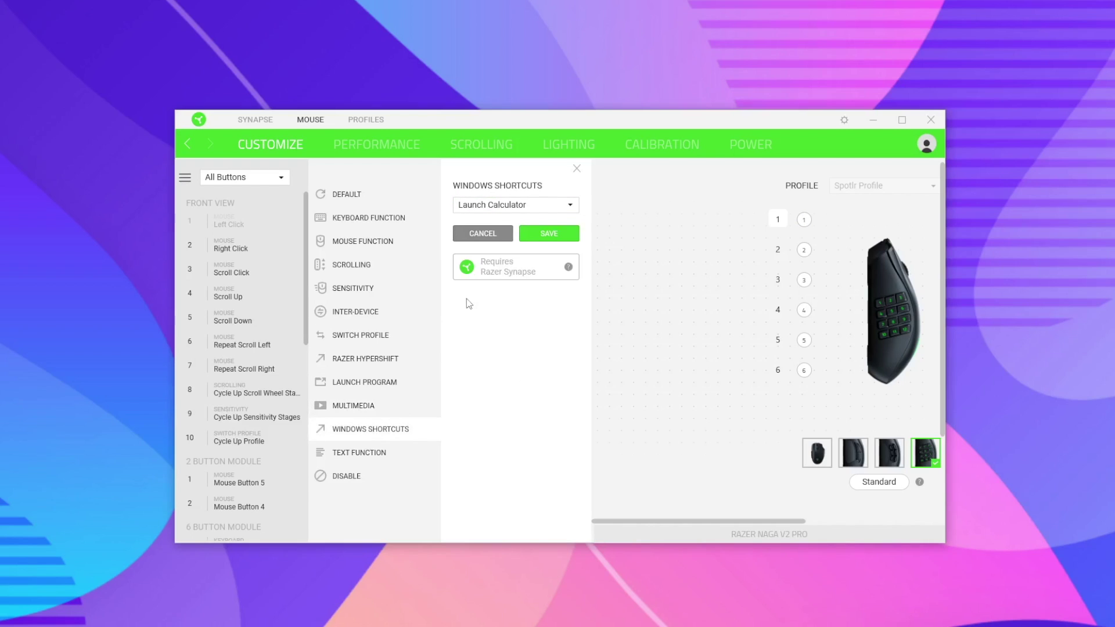
pyautogui.click(505, 205)
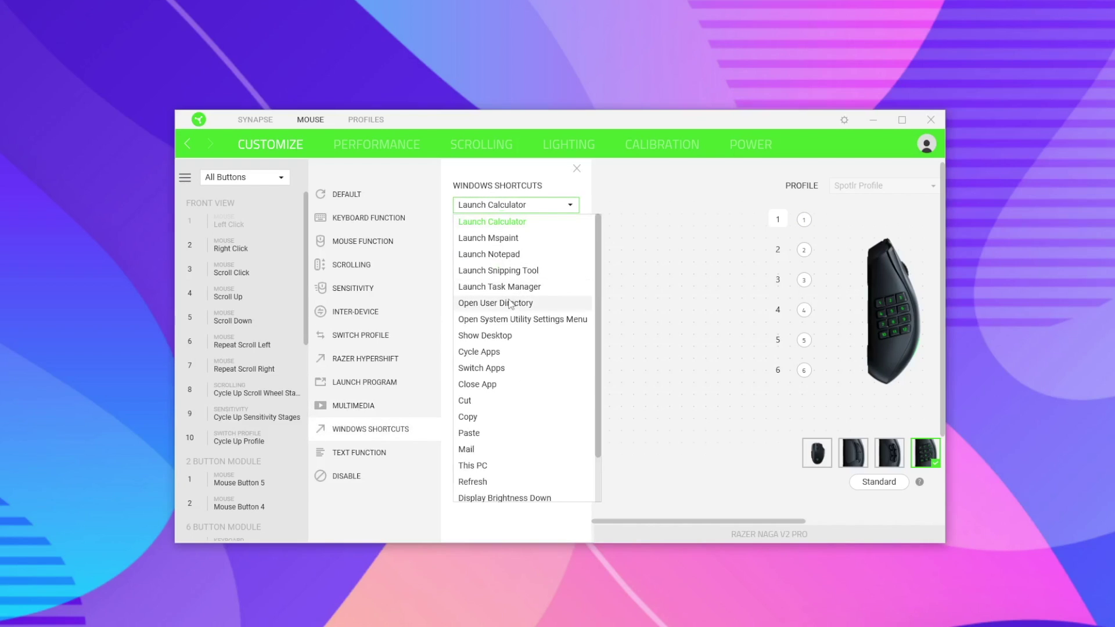
pyautogui.scroll(-1, 510, 302)
pyautogui.scroll(1, 510, 303)
pyautogui.scroll(-1, 501, 389)
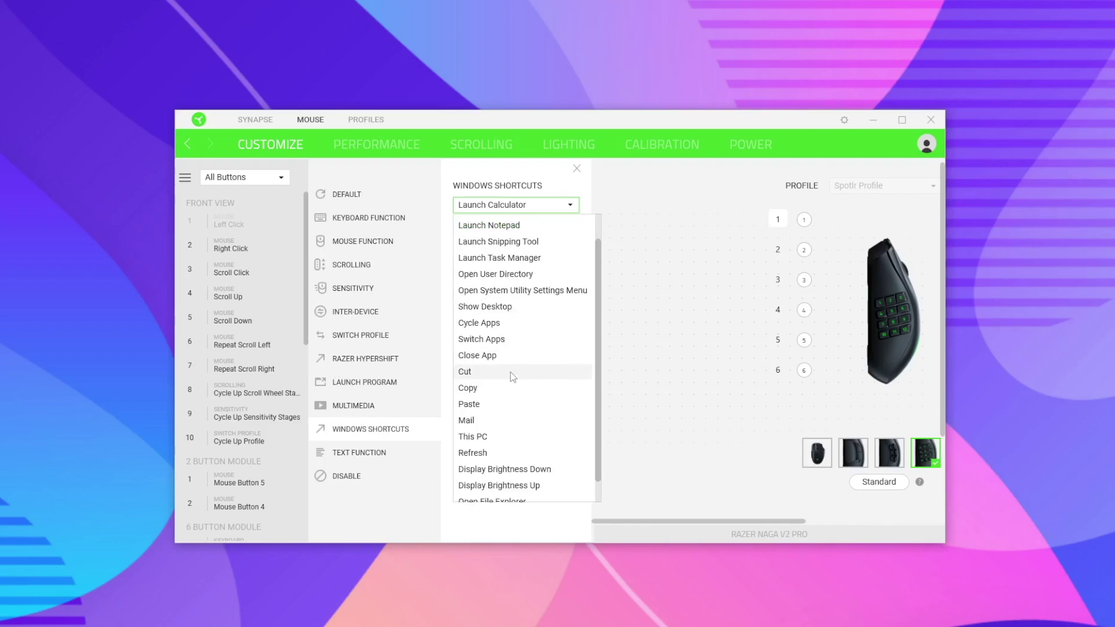
pyautogui.scroll(1, 511, 377)
pyautogui.scroll(-2, 509, 373)
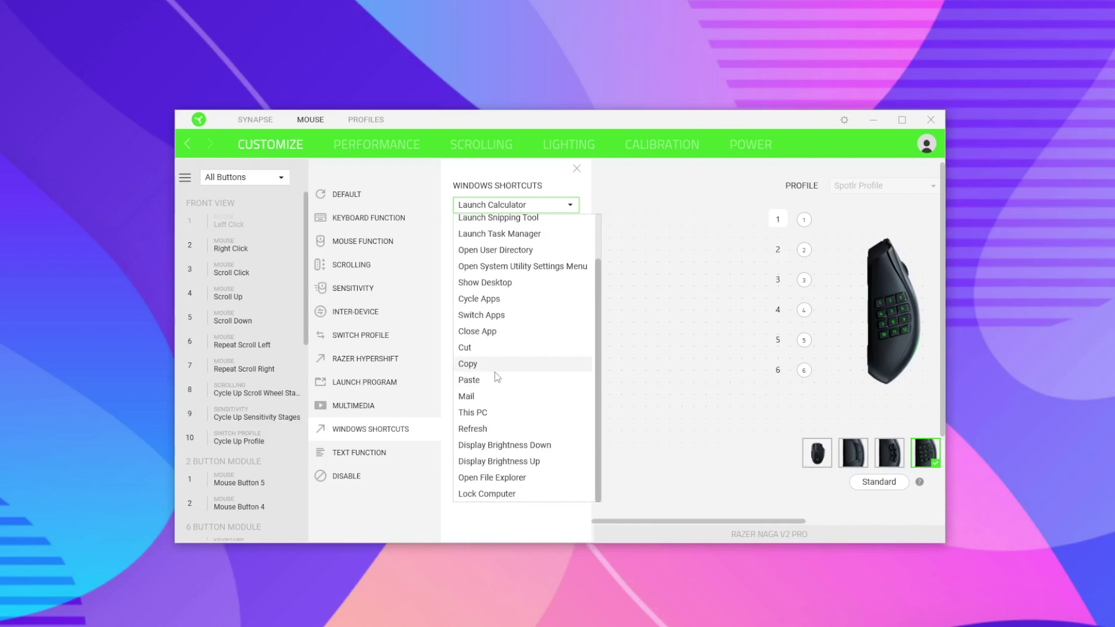
pyautogui.click(516, 379)
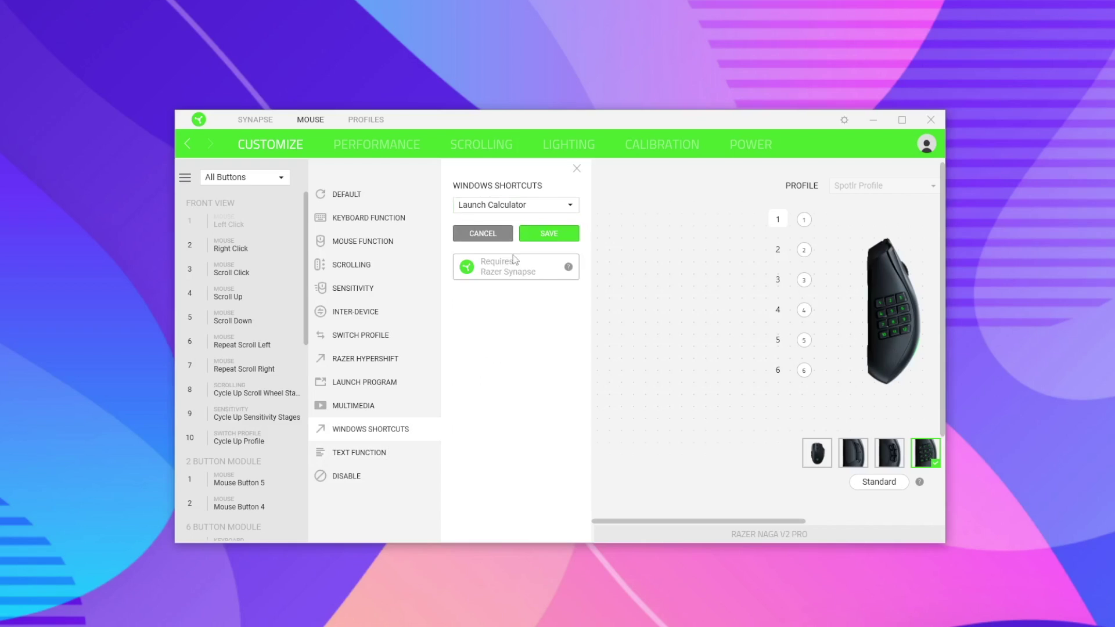
# Examine the Text Function for side button 1, including its text box and emoji picker.
pyautogui.click(362, 454)
pyautogui.click(489, 290)
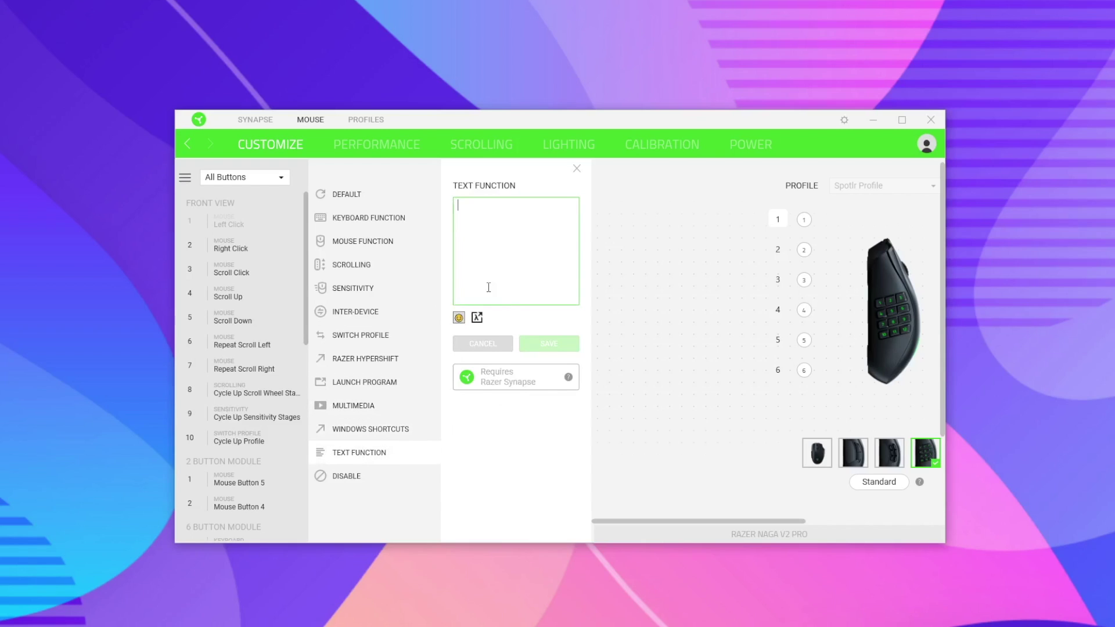
pyautogui.click(459, 318)
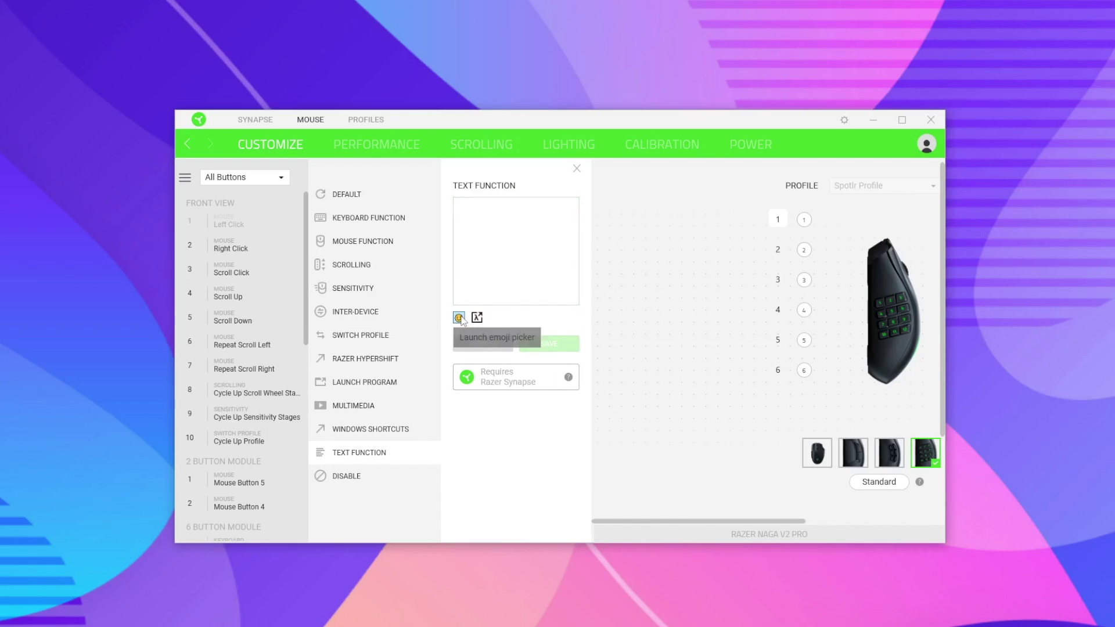
pyautogui.click(459, 318)
pyautogui.click(498, 318)
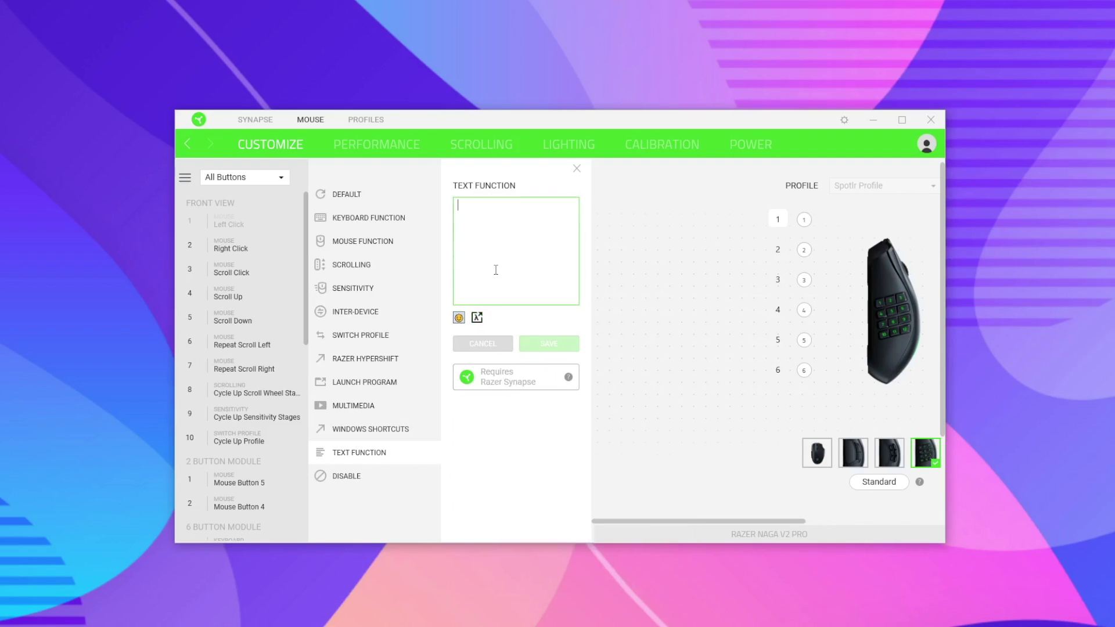
pyautogui.click(497, 296)
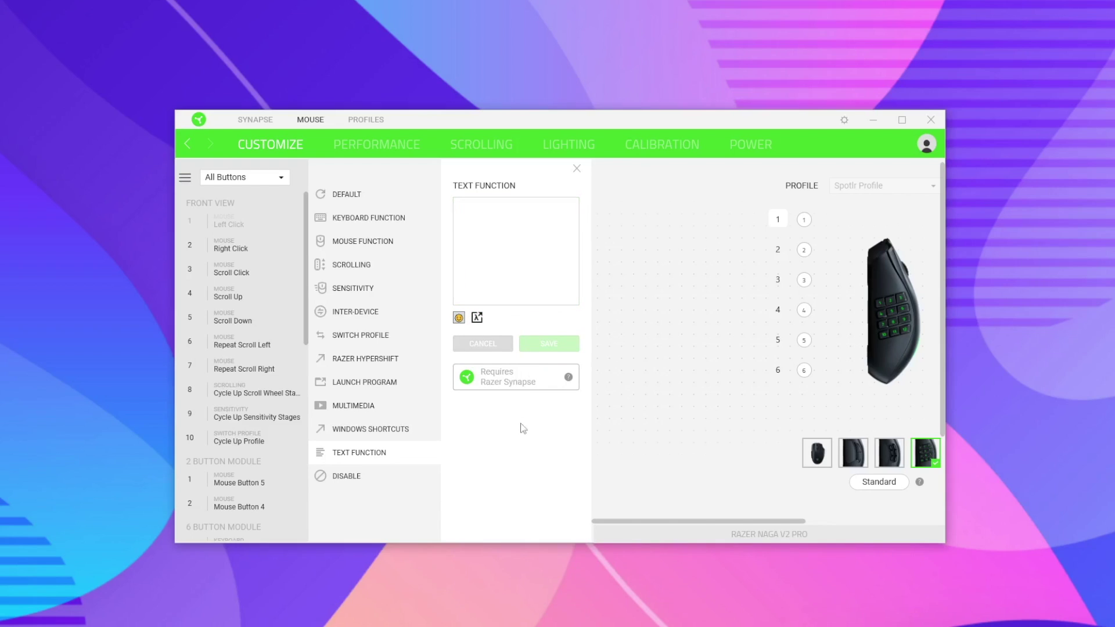
pyautogui.click(531, 264)
# Look at the Disable function for side button 1, discard it and close the button's function settings.
pyautogui.click(339, 479)
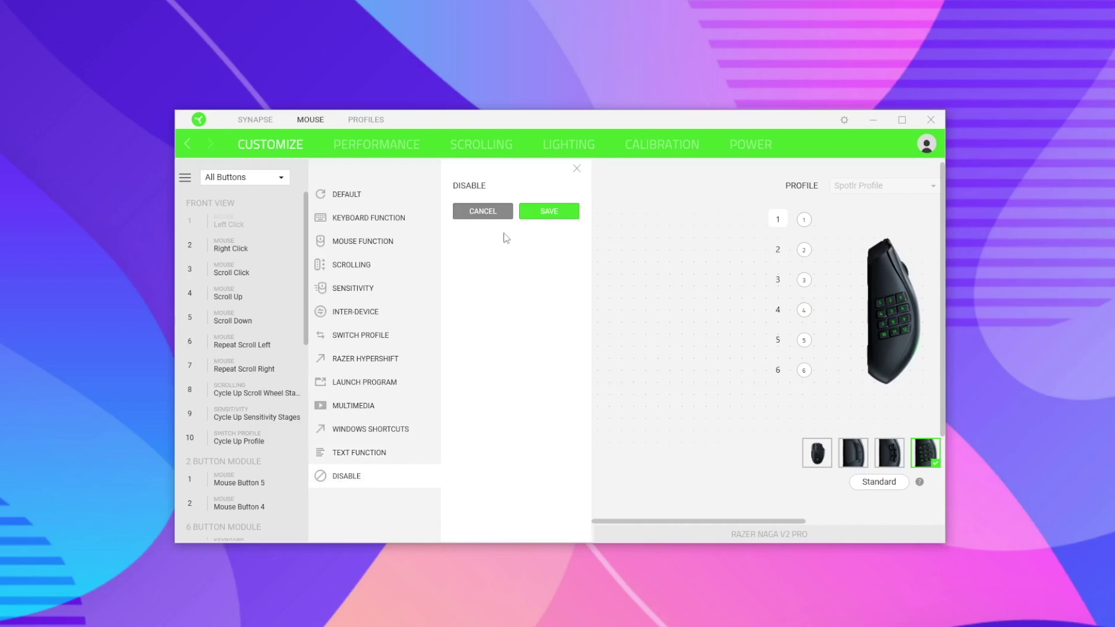
pyautogui.click(503, 213)
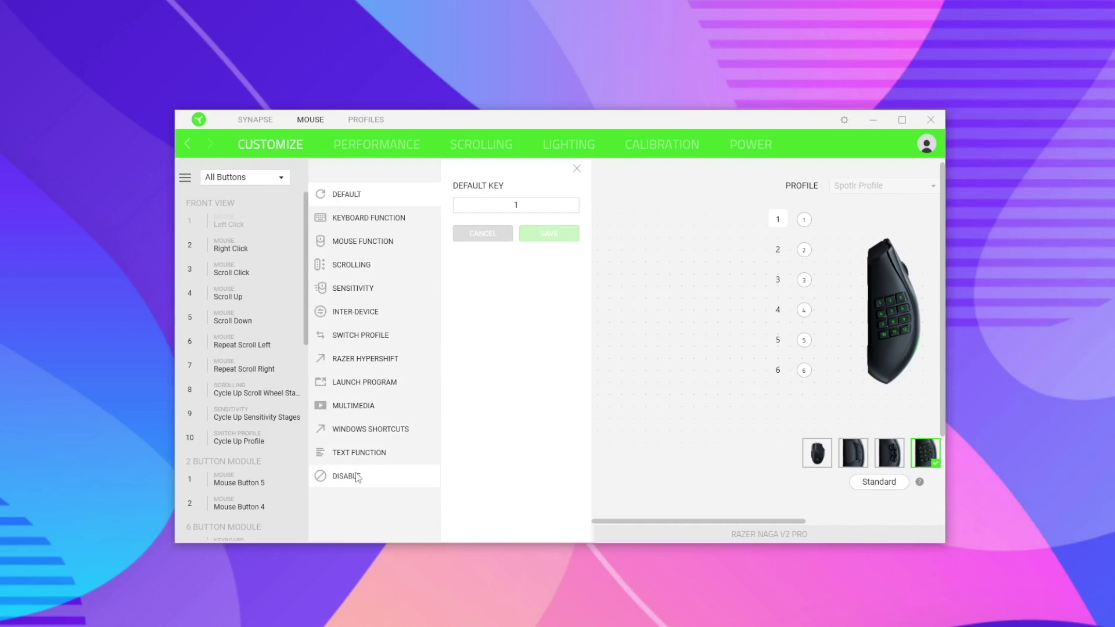
pyautogui.click(577, 168)
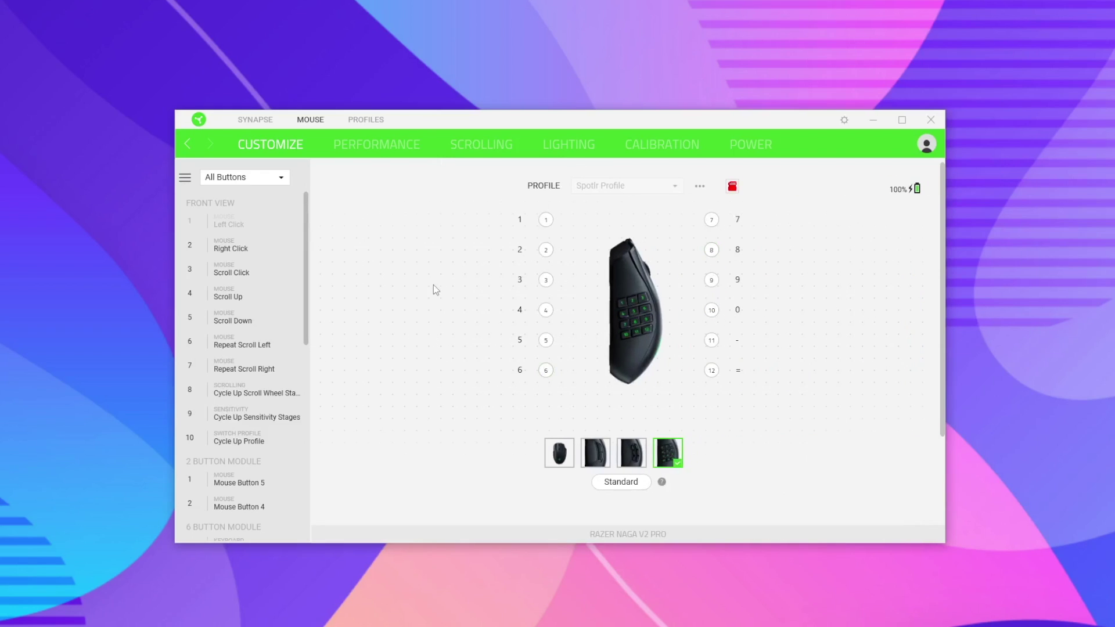
# Review the mouse's sensitivity and polling rate settings, and the scroll wheel stages with the Distinct stage's haptics graph.
pyautogui.click(378, 144)
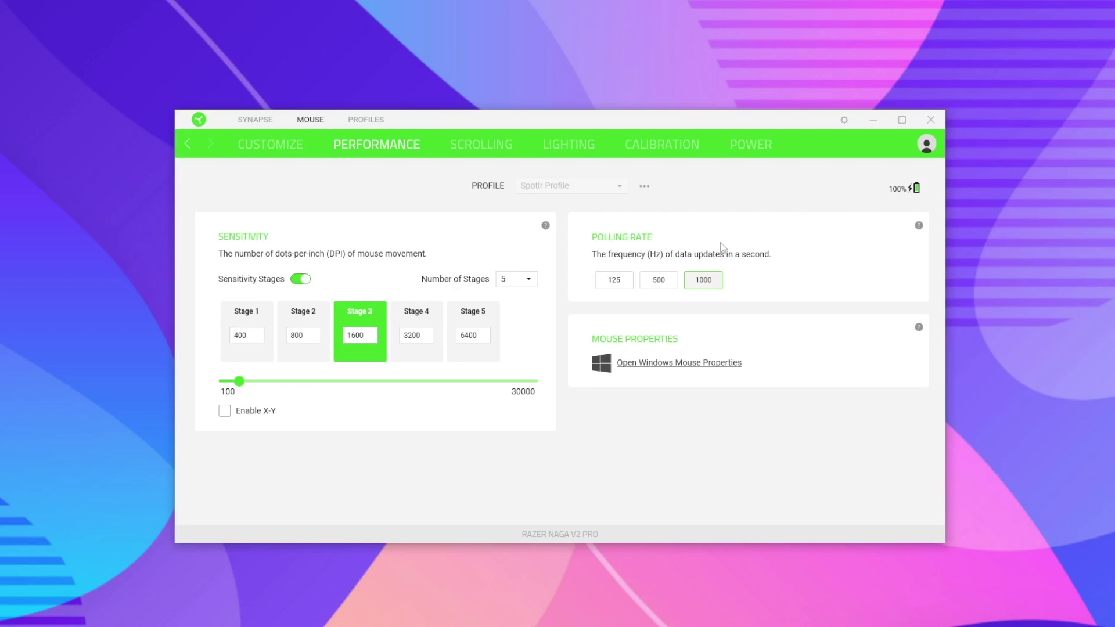
pyautogui.click(481, 146)
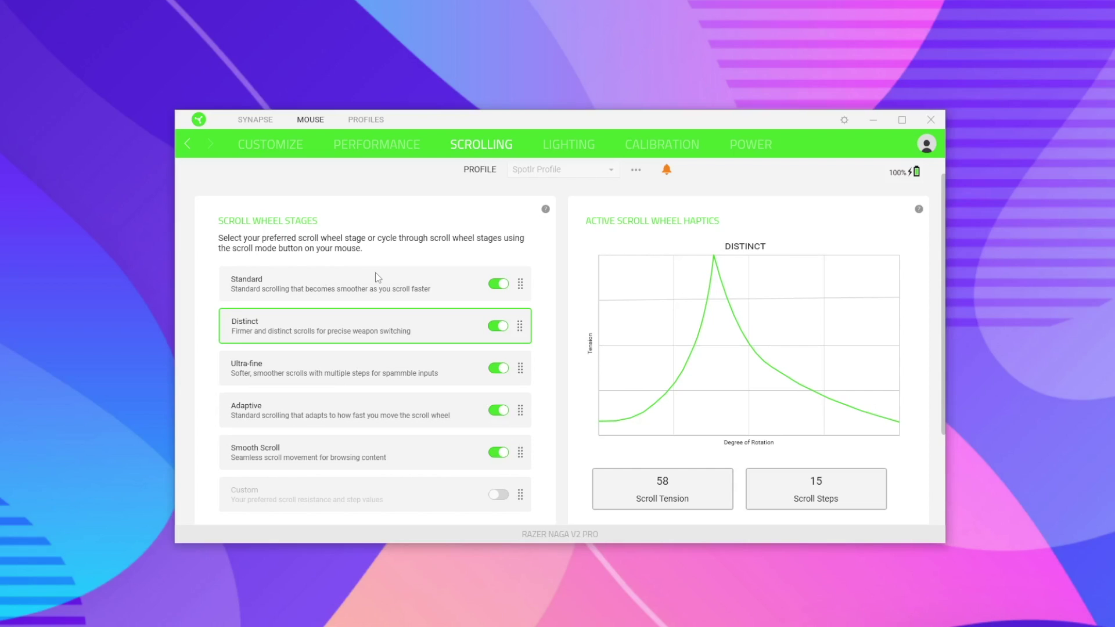
pyautogui.scroll(-1, 375, 277)
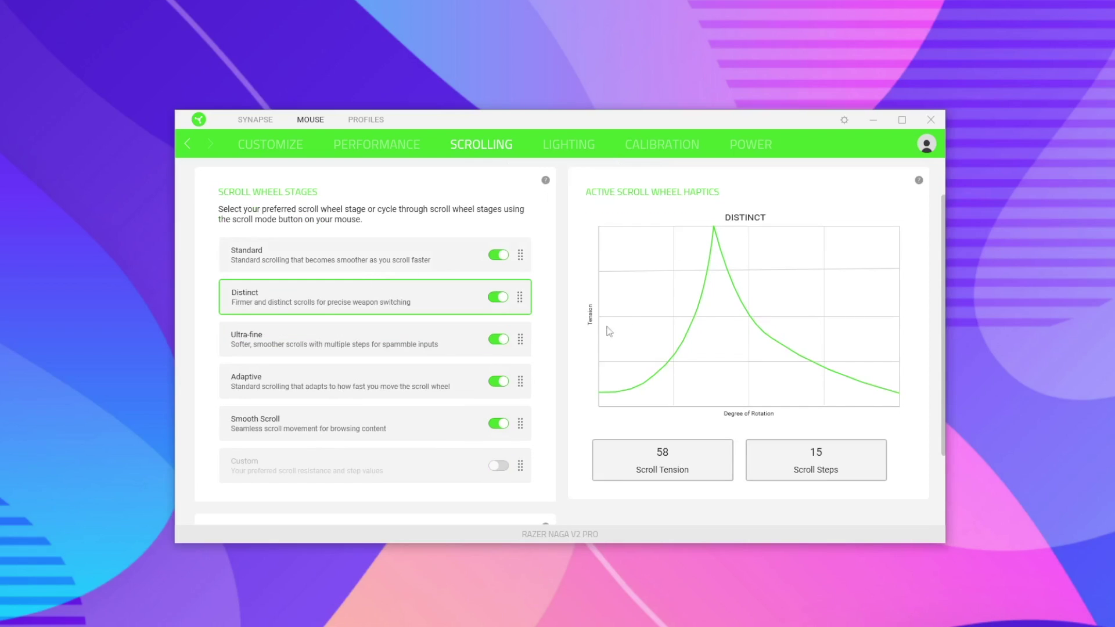
pyautogui.scroll(1, 734, 393)
pyautogui.scroll(-1, 734, 395)
pyautogui.scroll(1, 735, 395)
pyautogui.scroll(-1, 735, 393)
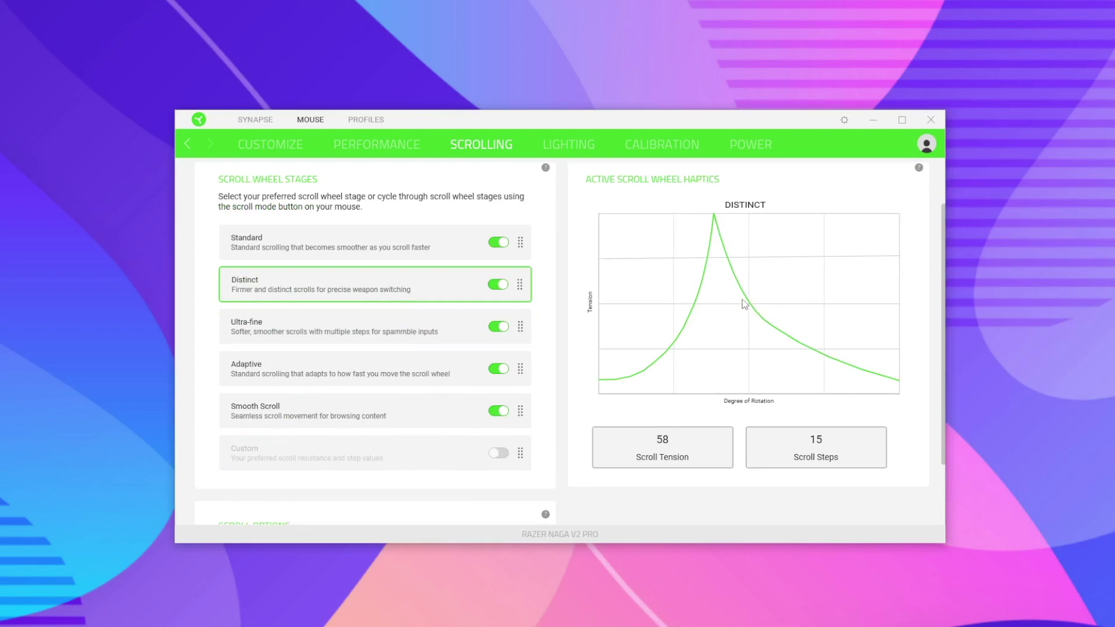
# Try the Ultra-fine scroll wheel stage and examine its haptics graph, scroll tension, scroll steps and the scroll options.
pyautogui.click(357, 336)
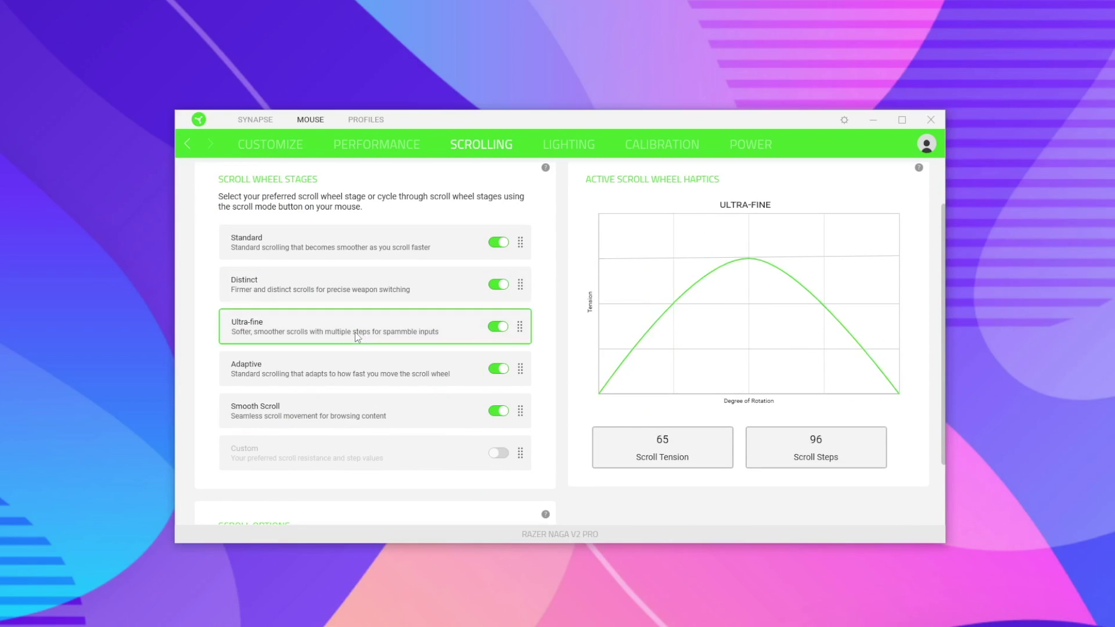
pyautogui.scroll(1, 705, 347)
pyautogui.scroll(-2, 708, 347)
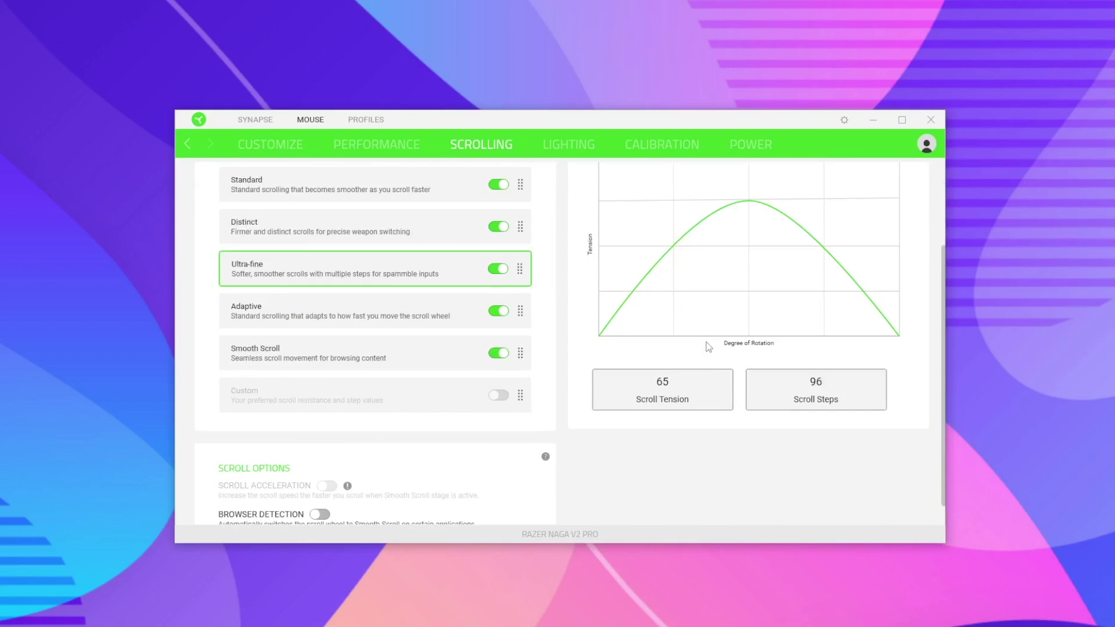
pyautogui.scroll(2, 708, 347)
pyautogui.scroll(-1, 709, 346)
pyautogui.scroll(-1, 708, 347)
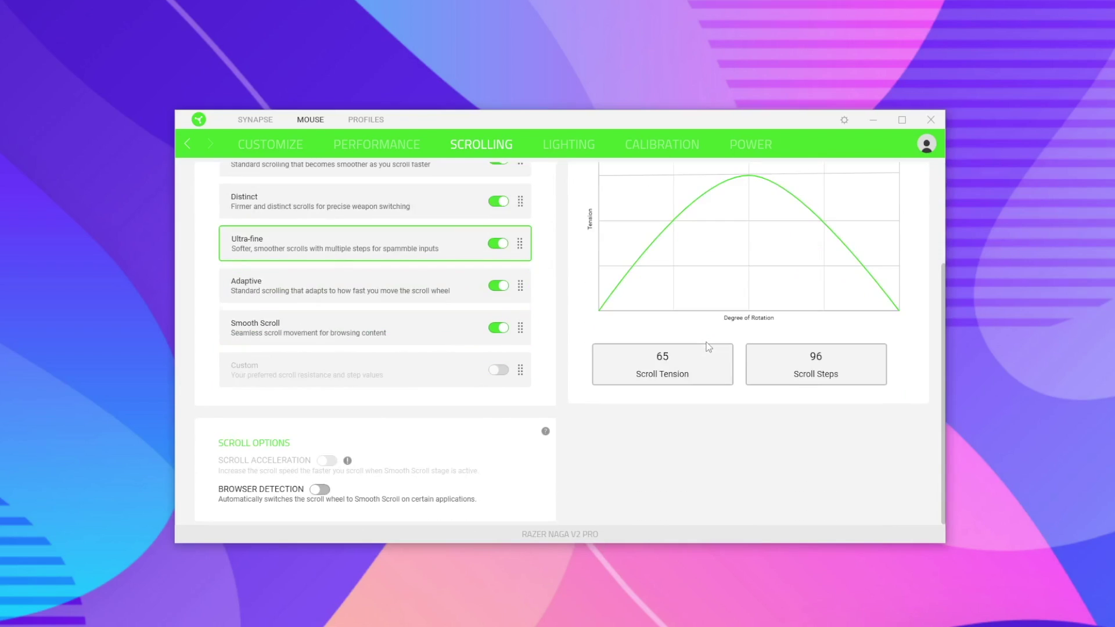
pyautogui.scroll(2, 708, 346)
pyautogui.scroll(-2, 708, 347)
pyautogui.scroll(2, 708, 346)
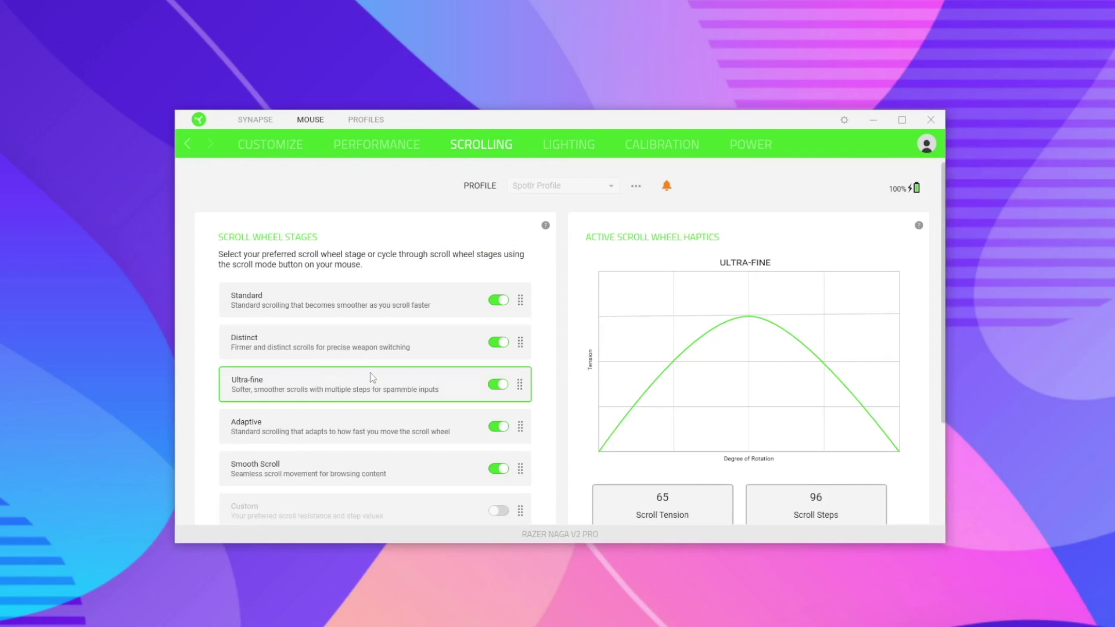
# Make Adaptive the active scroll wheel stage and examine its haptics graph, scroll tension and scroll steps.
pyautogui.click(328, 431)
pyautogui.scroll(-1, 716, 352)
pyautogui.scroll(-2, 716, 351)
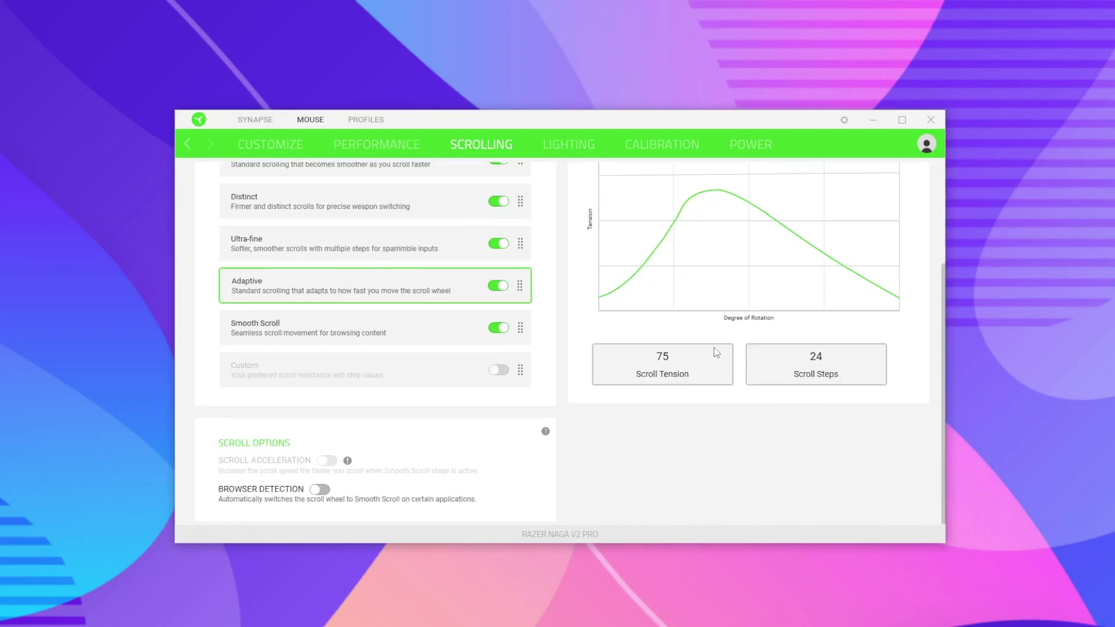
pyautogui.scroll(2, 716, 352)
pyautogui.scroll(-1, 717, 351)
pyautogui.scroll(1, 716, 351)
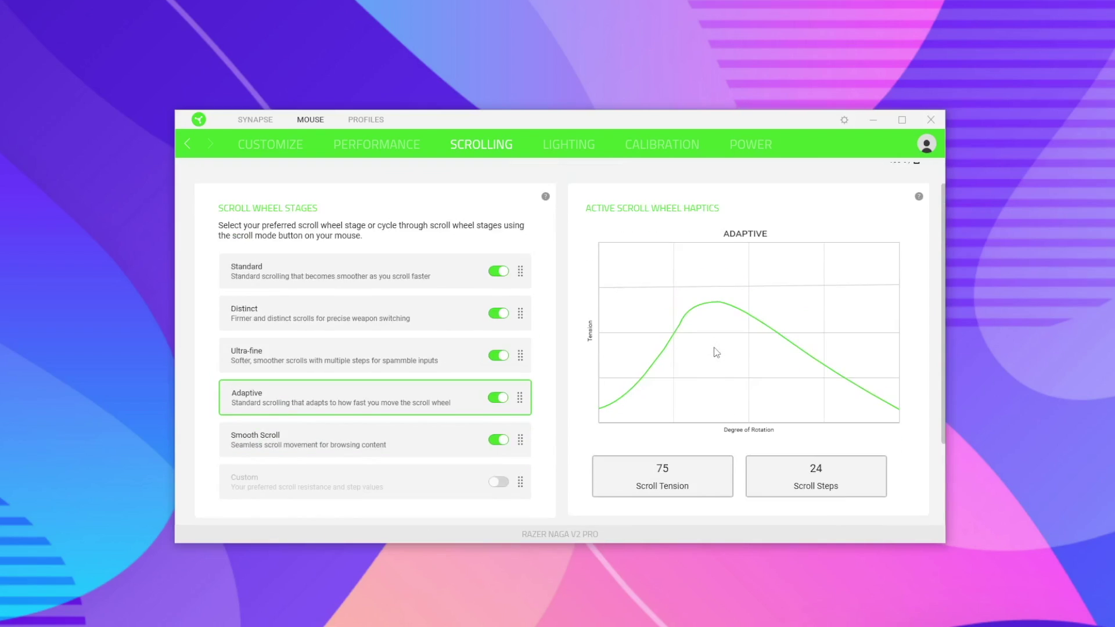
pyautogui.scroll(-1, 717, 352)
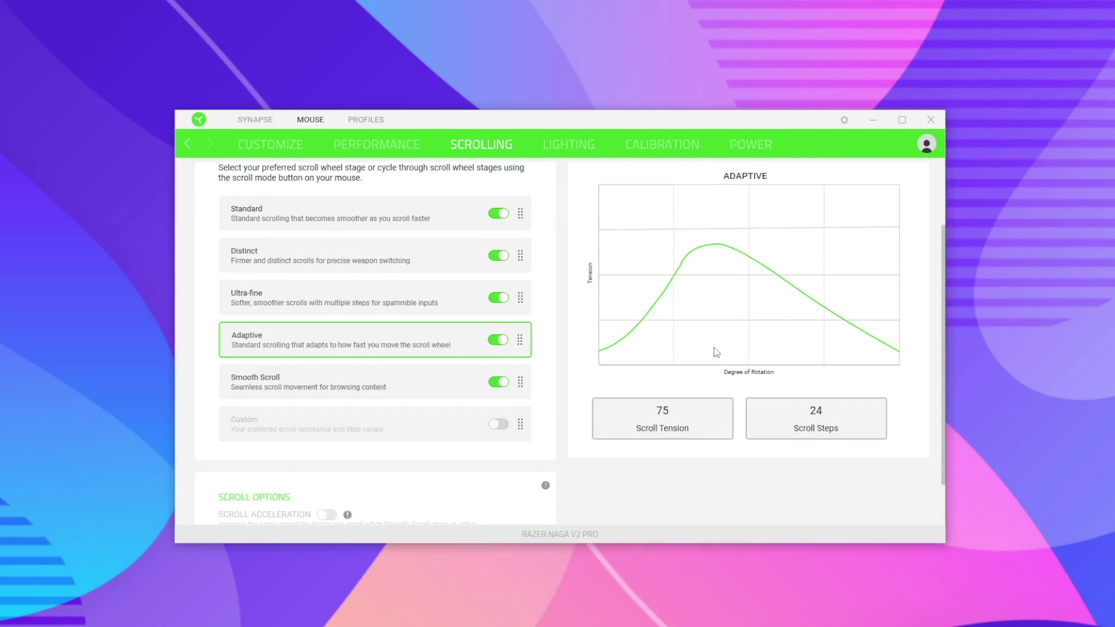
pyautogui.scroll(2, 716, 351)
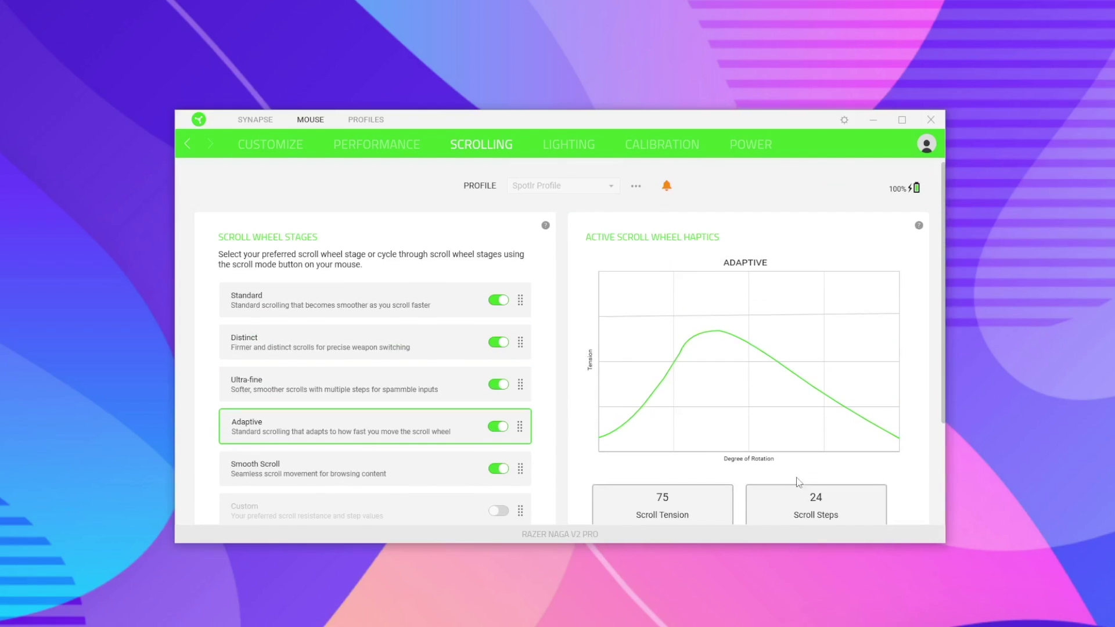
# Make Smooth Scroll the active scroll wheel stage and examine its haptics graph, scroll tension, scroll steps and the scroll options.
pyautogui.scroll(-1, 801, 471)
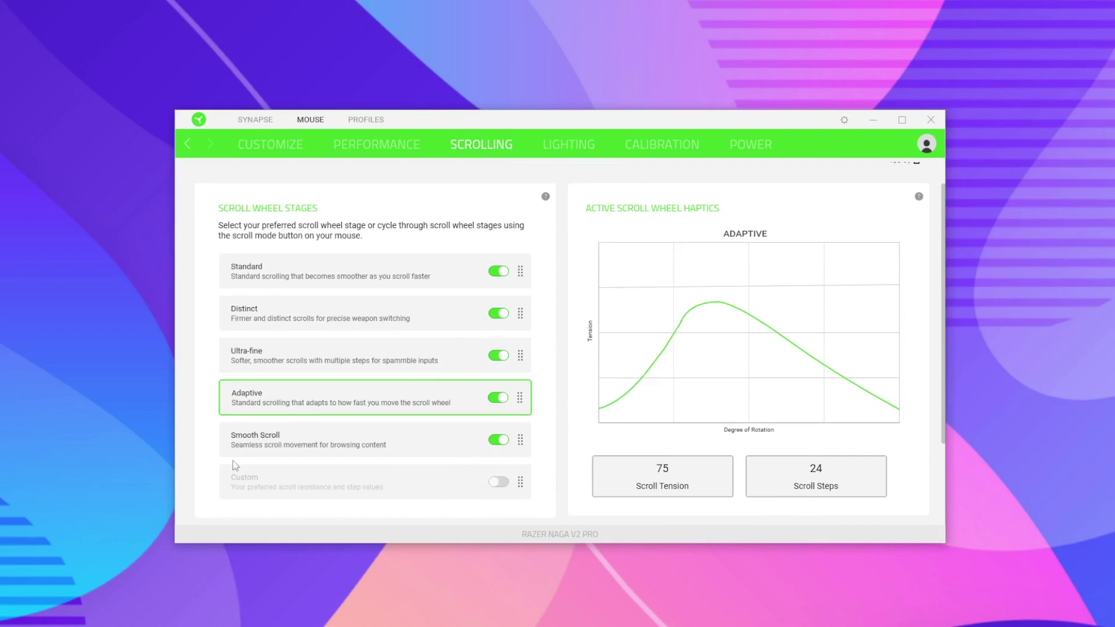
pyautogui.click(263, 440)
pyautogui.scroll(-3, 774, 280)
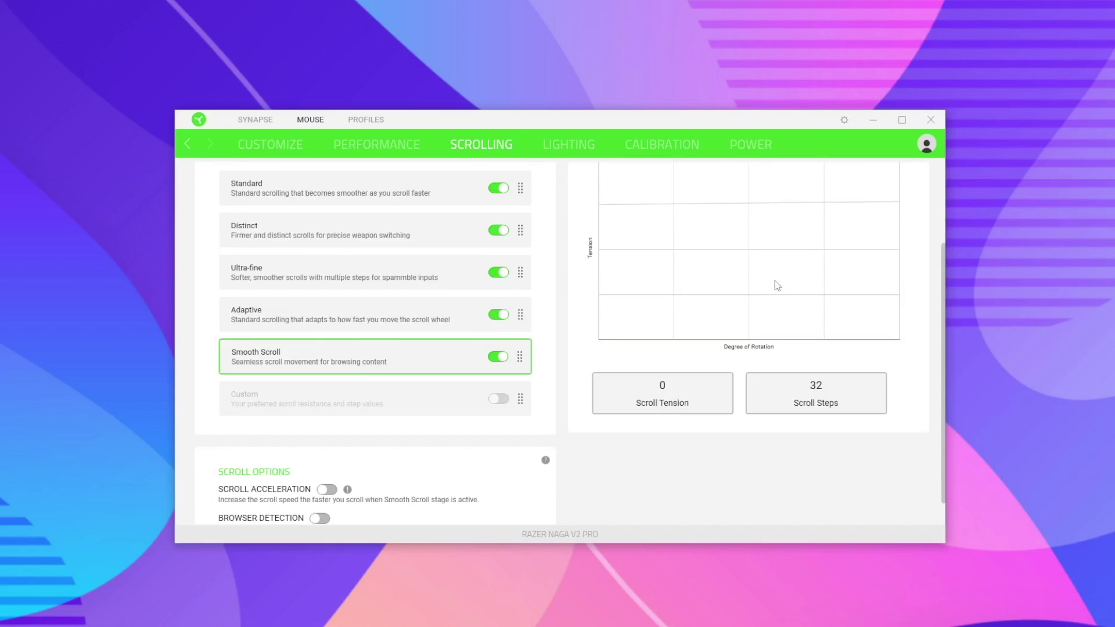
pyautogui.scroll(3, 774, 280)
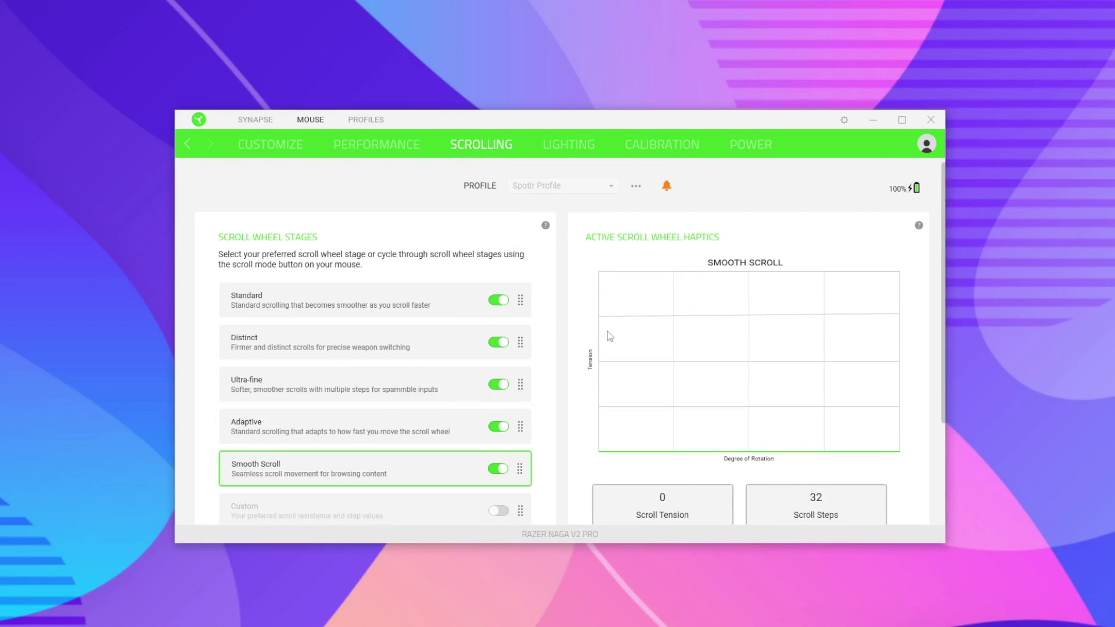
pyautogui.scroll(-2, 610, 336)
pyautogui.scroll(3, 610, 336)
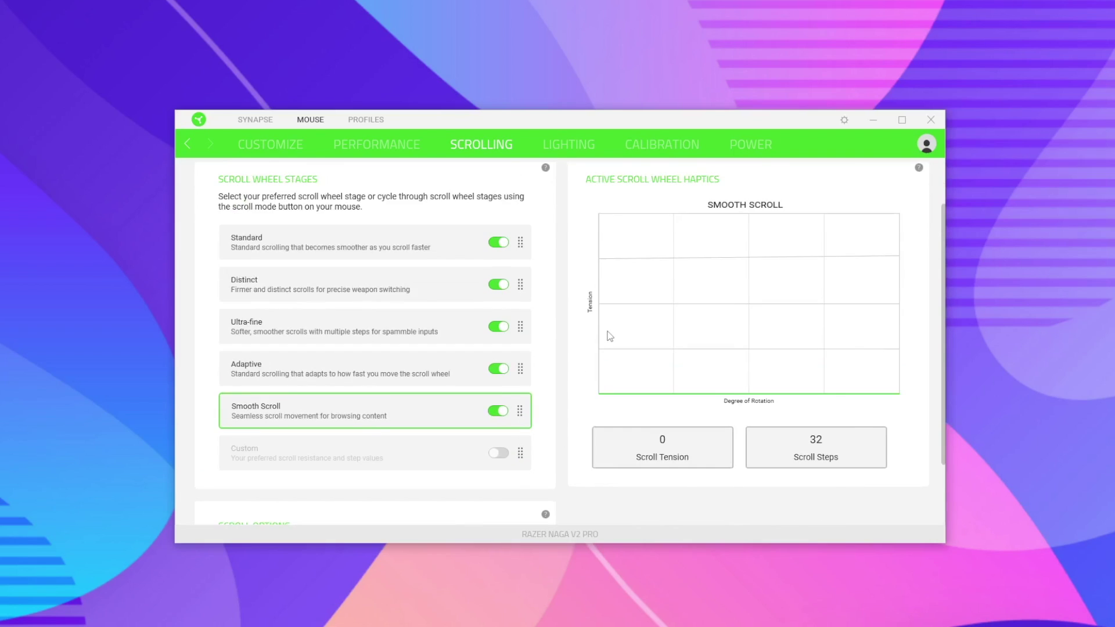
pyautogui.scroll(-1, 610, 335)
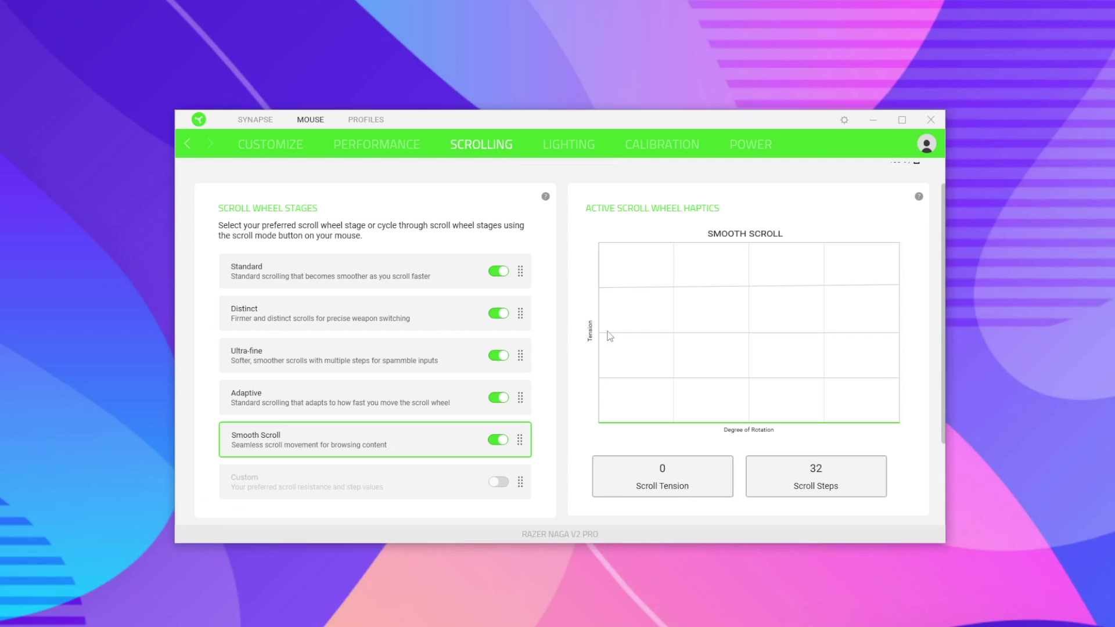
pyautogui.scroll(-1, 610, 336)
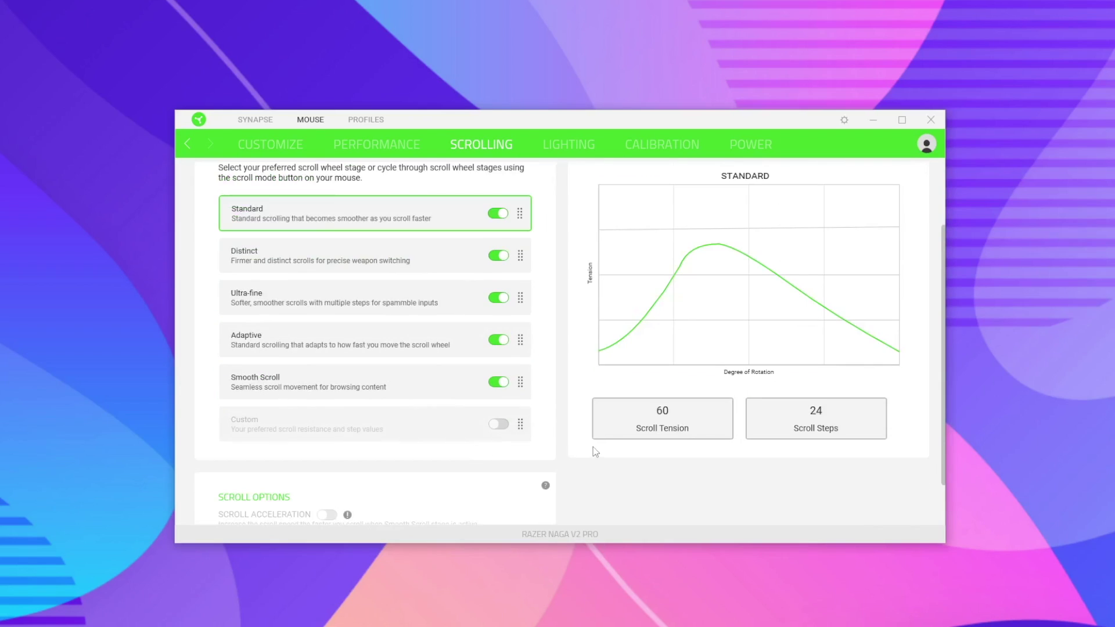
# Enable the Custom scroll wheel stage and make it the active stage.
pyautogui.click(498, 425)
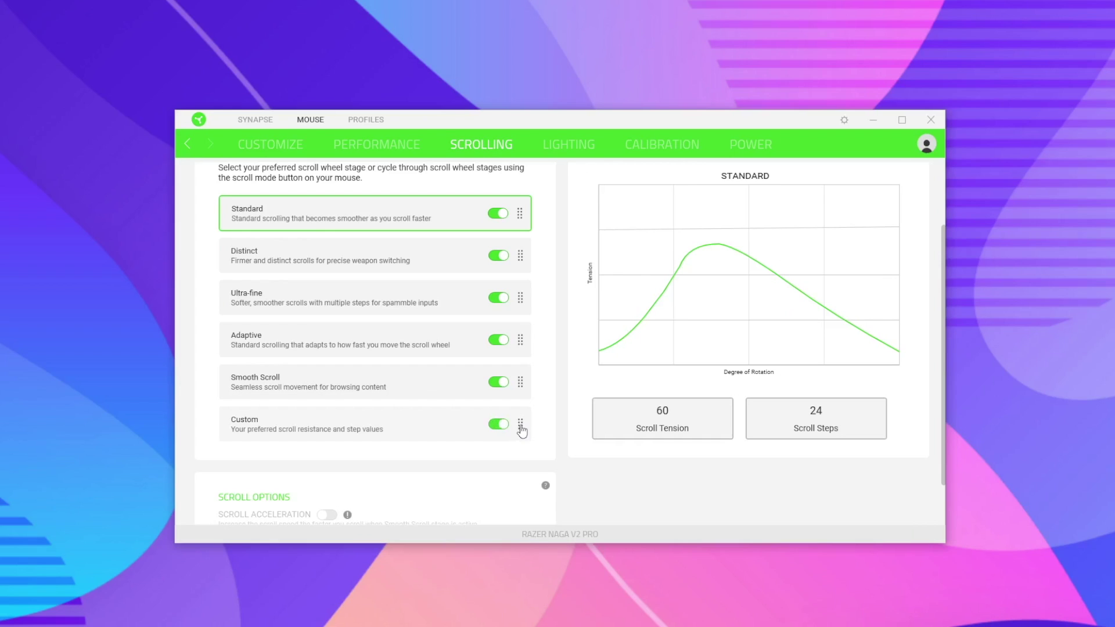
pyautogui.click(468, 409)
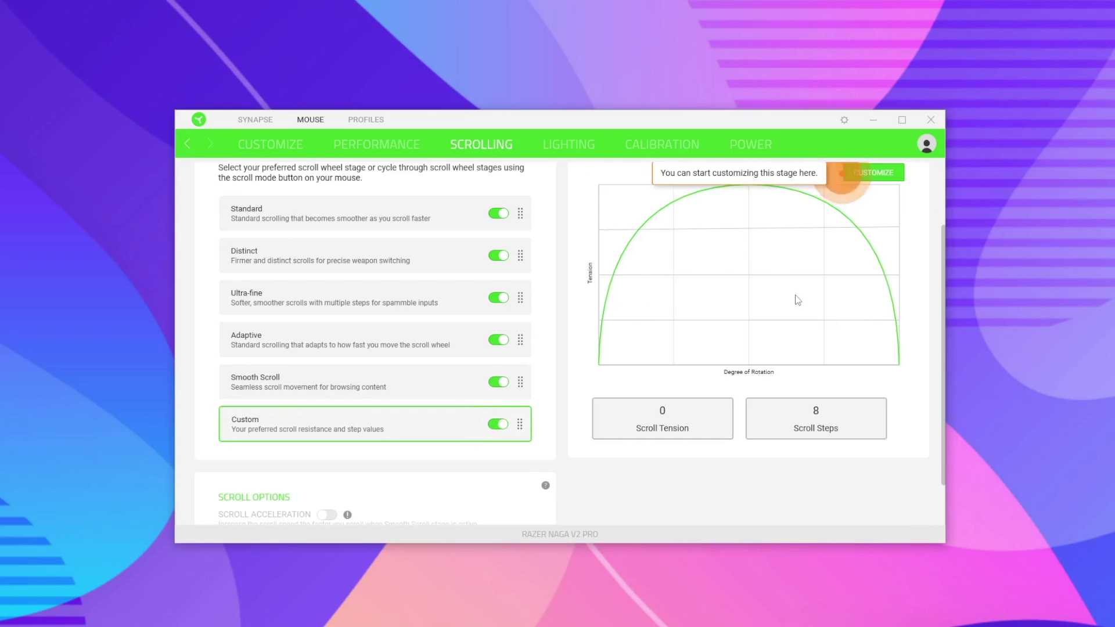
pyautogui.scroll(2, 796, 293)
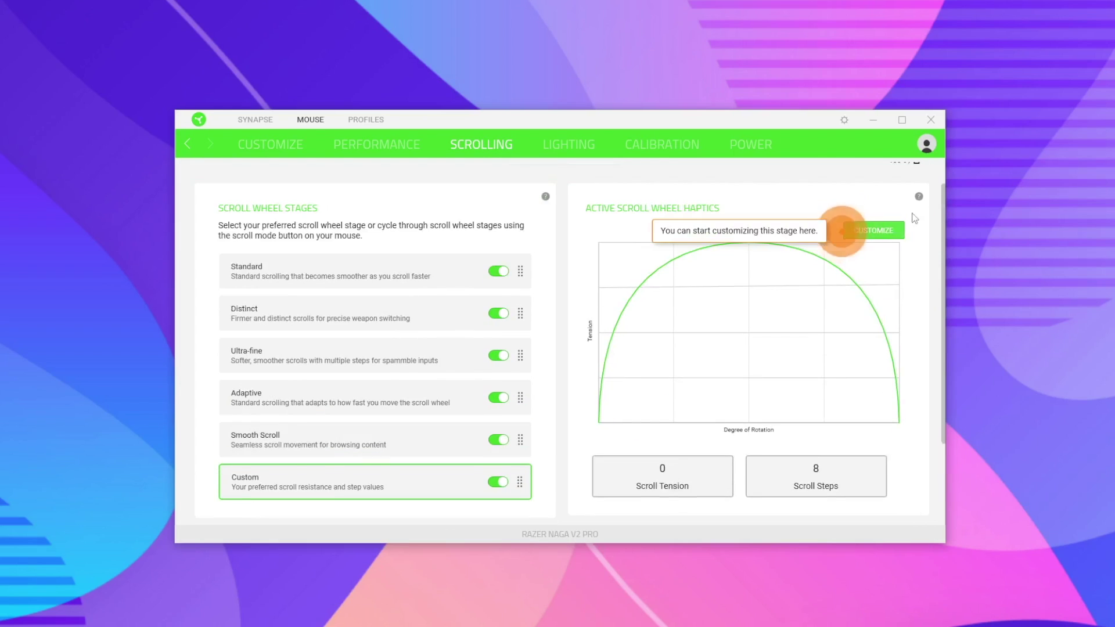
# Set the Custom stage's scroll tension to 100 in its haptics settings and save it.
pyautogui.click(874, 231)
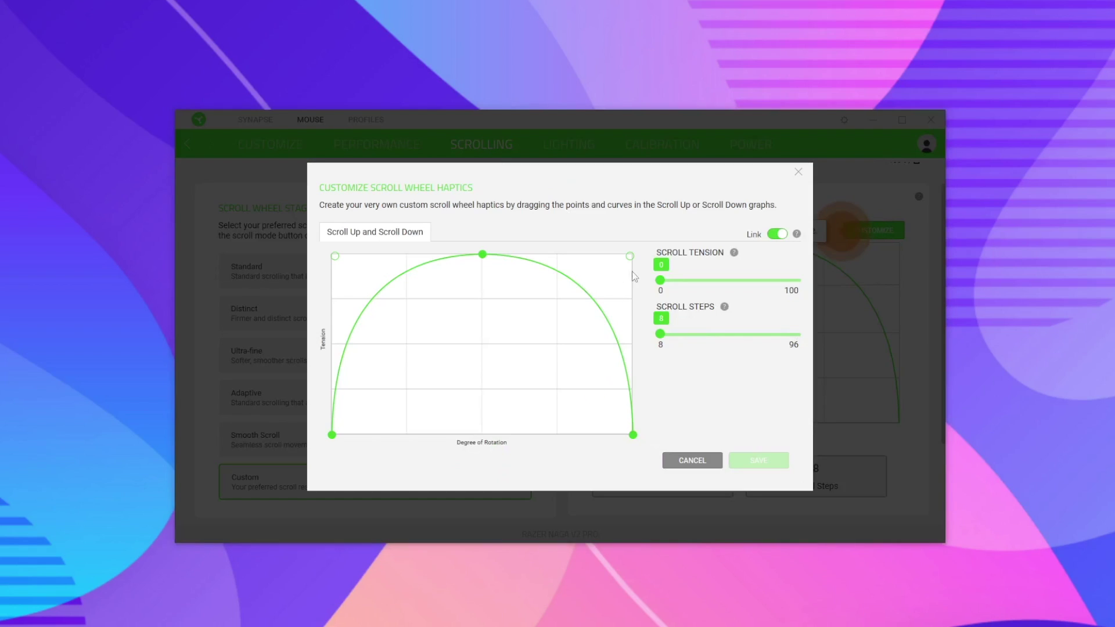
pyautogui.moveTo(663, 277); pyautogui.dragTo(852, 310)
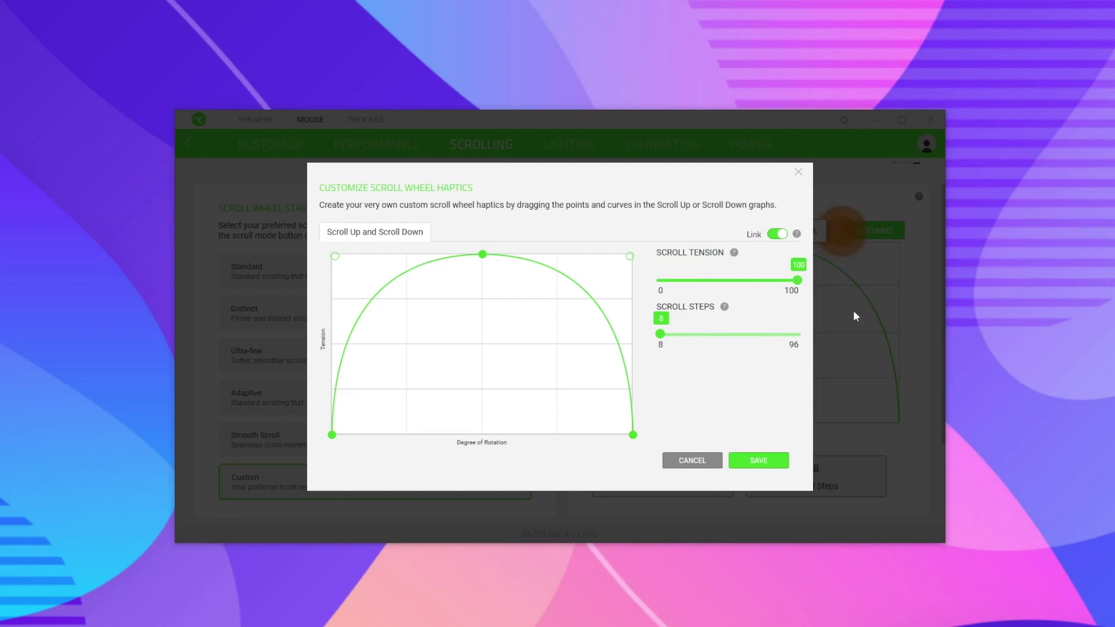
pyautogui.click(759, 461)
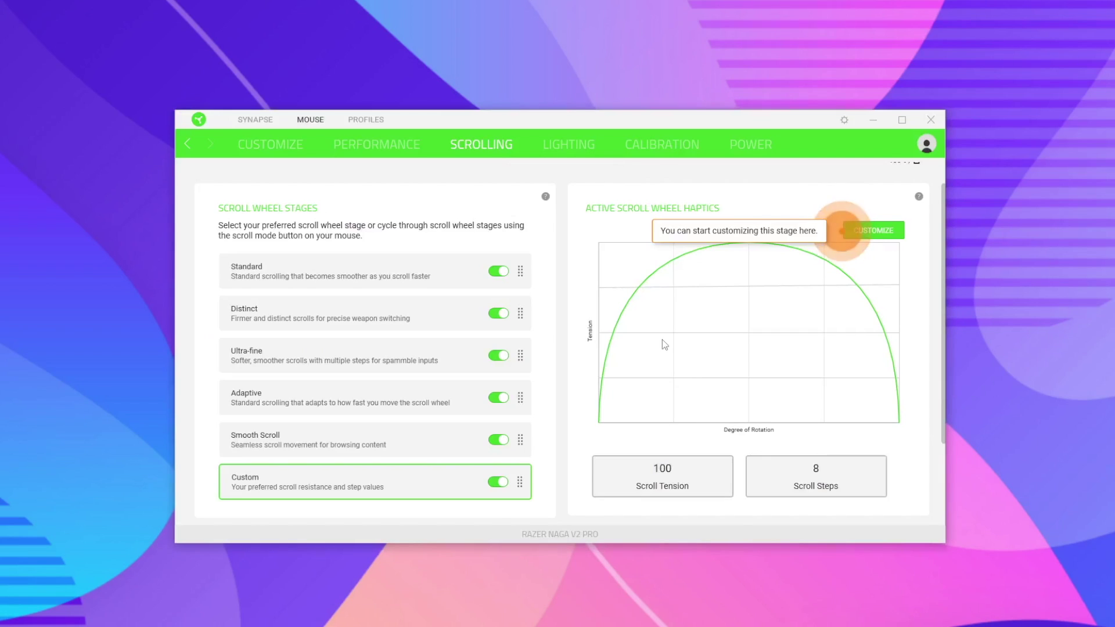
# Test the Custom stage's scroll feel at maximum tension by moving through the scrolling settings page.
pyautogui.scroll(1, 639, 341)
pyautogui.scroll(-1, 567, 339)
pyautogui.scroll(1, 566, 340)
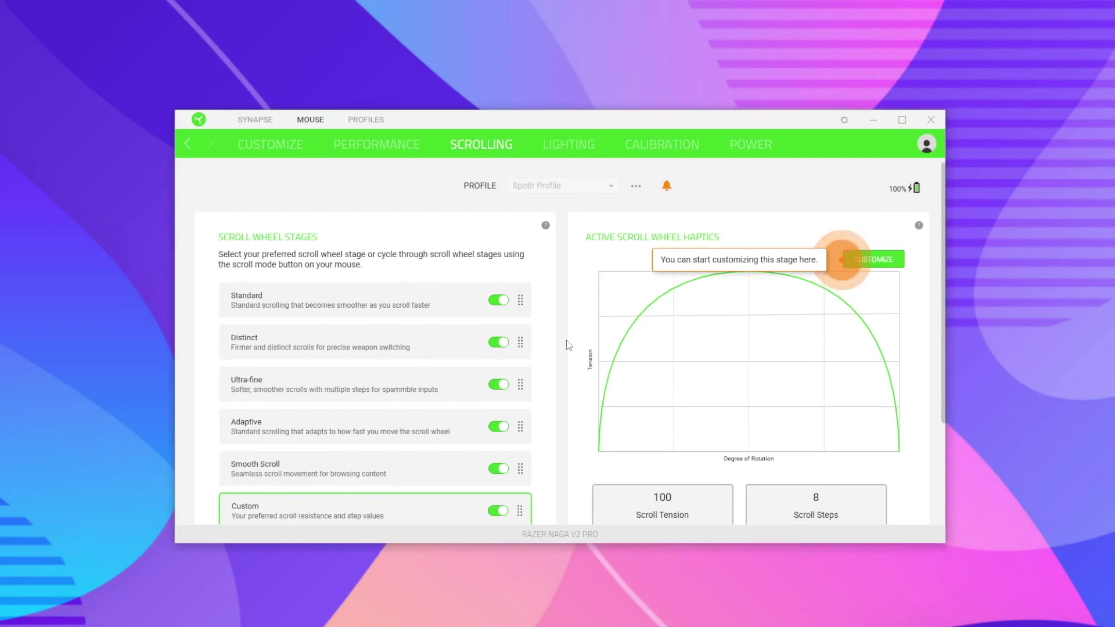
pyautogui.scroll(-1, 566, 340)
pyautogui.scroll(1, 566, 340)
pyautogui.scroll(-2, 566, 340)
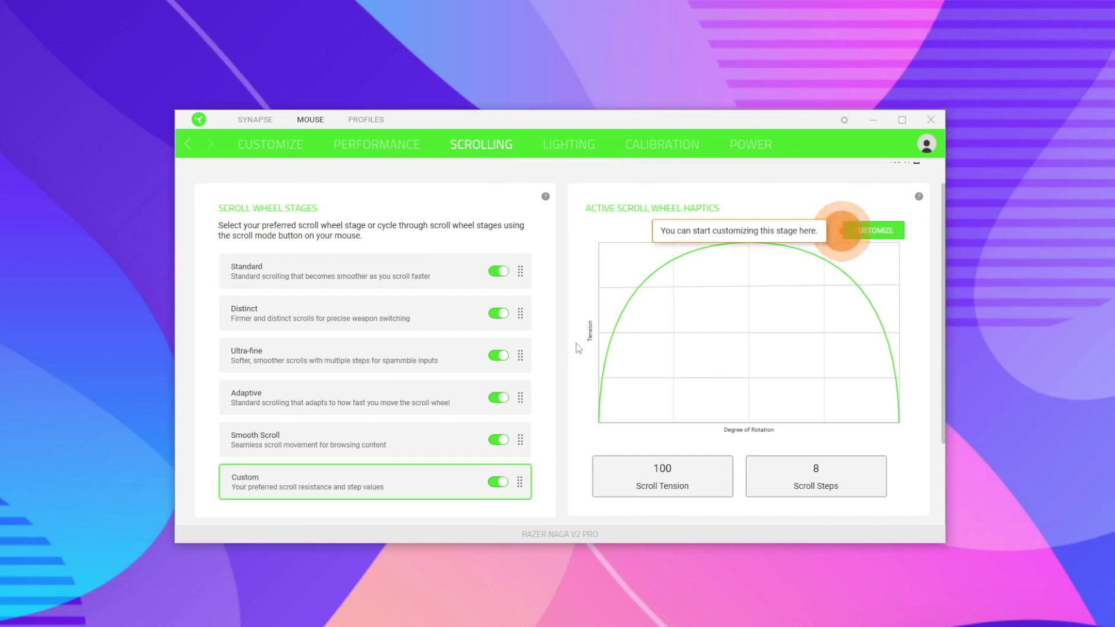
pyautogui.scroll(2, 579, 347)
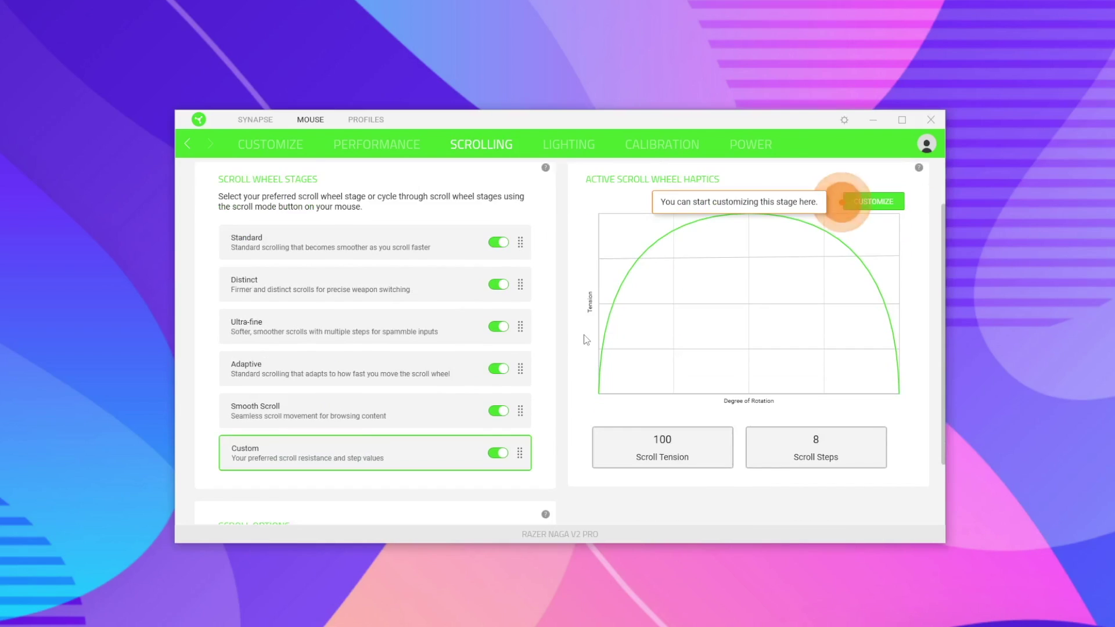
pyautogui.scroll(-1, 585, 335)
pyautogui.scroll(1, 585, 335)
pyautogui.scroll(-1, 592, 324)
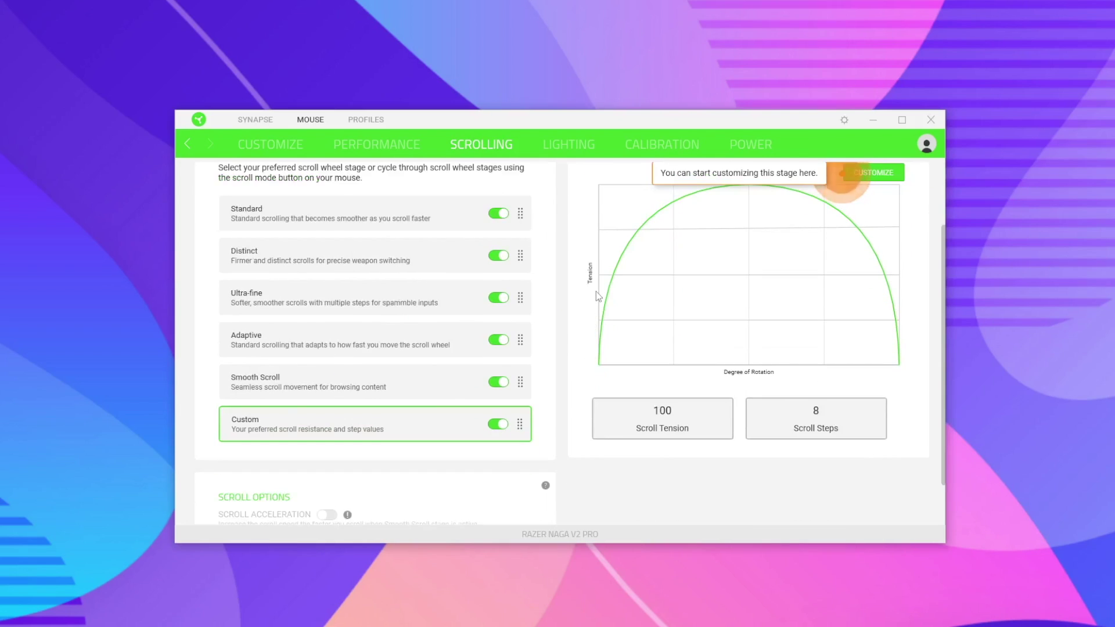
# Set the Custom stage's scroll tension to 52, save it and try the wheel on the page.
pyautogui.scroll(2, 596, 291)
pyautogui.click(874, 259)
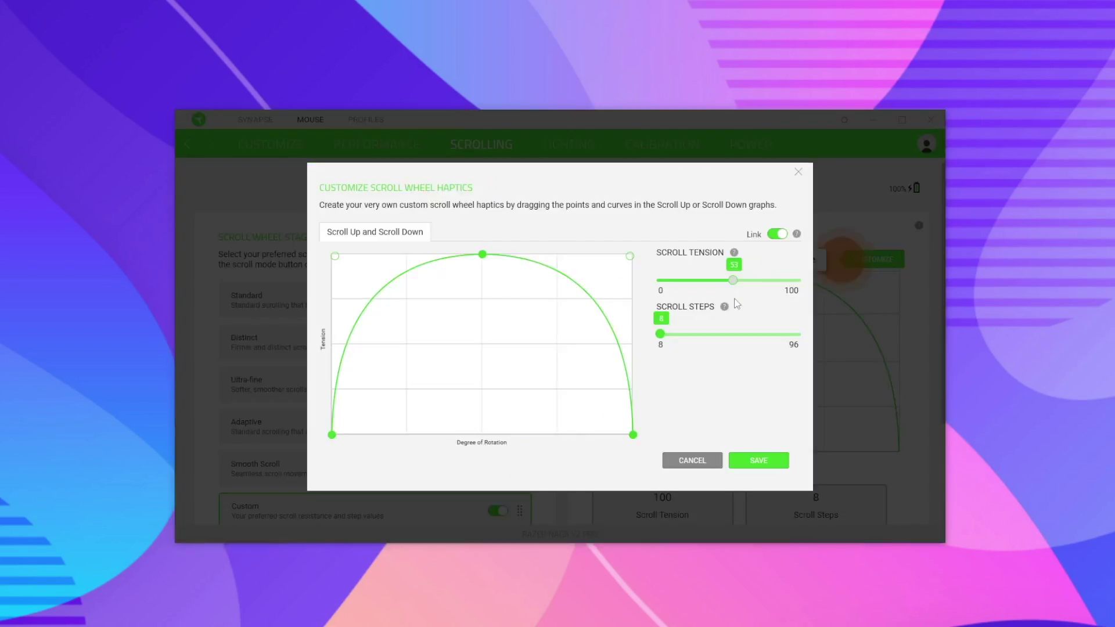
pyautogui.click(758, 462)
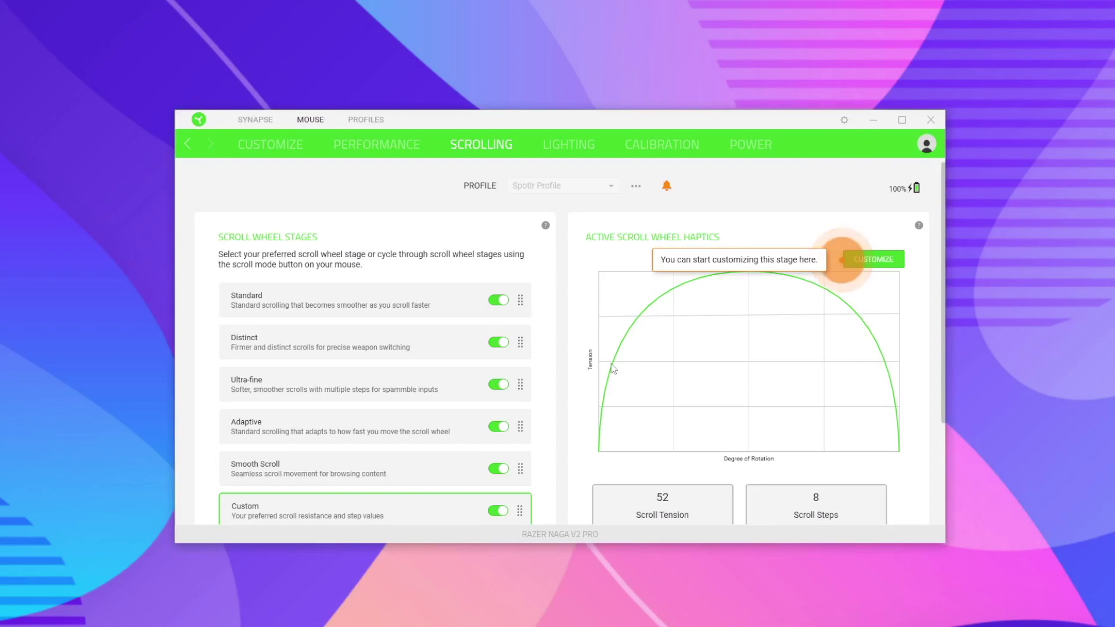
pyautogui.scroll(-1, 612, 369)
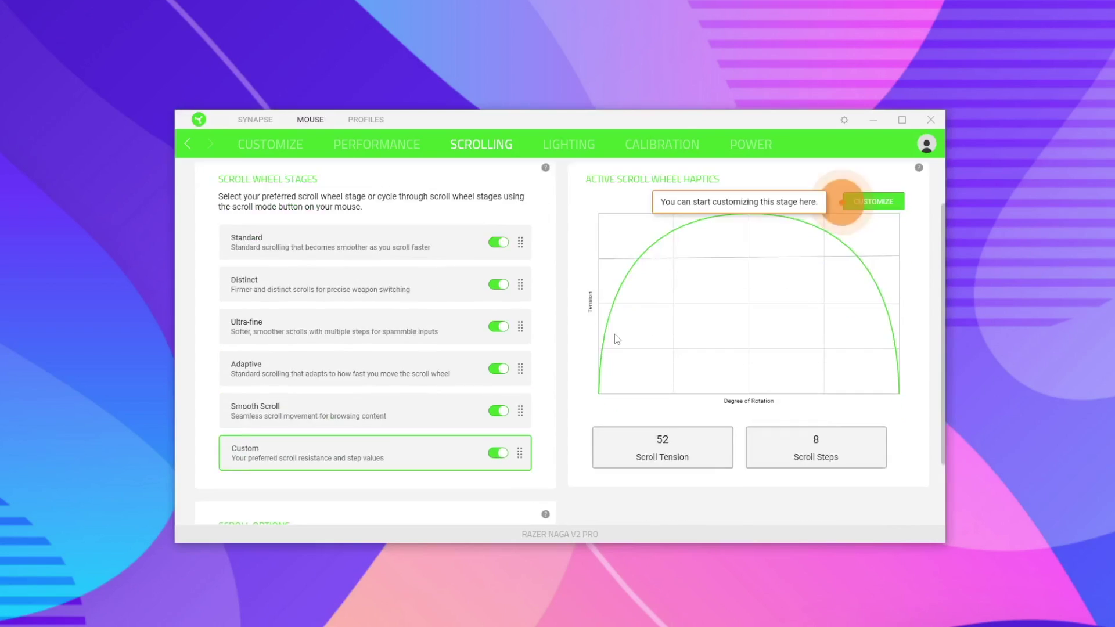
# Set the Custom stage's scroll steps to 64 and save the haptics.
pyautogui.click(873, 201)
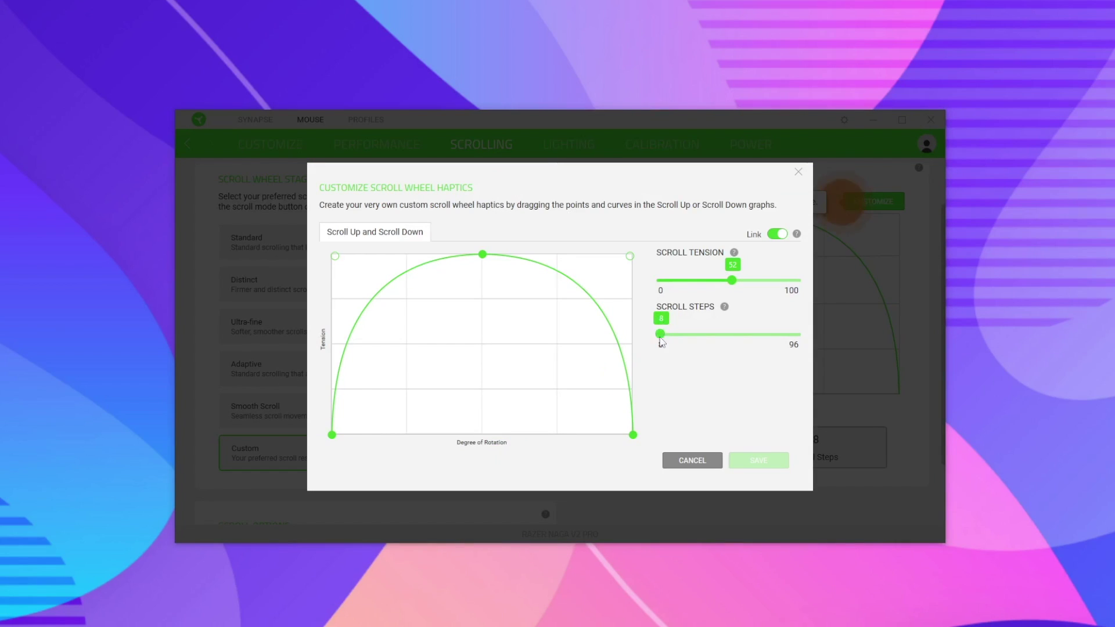
pyautogui.moveTo(661, 341); pyautogui.dragTo(749, 331)
pyautogui.click(777, 465)
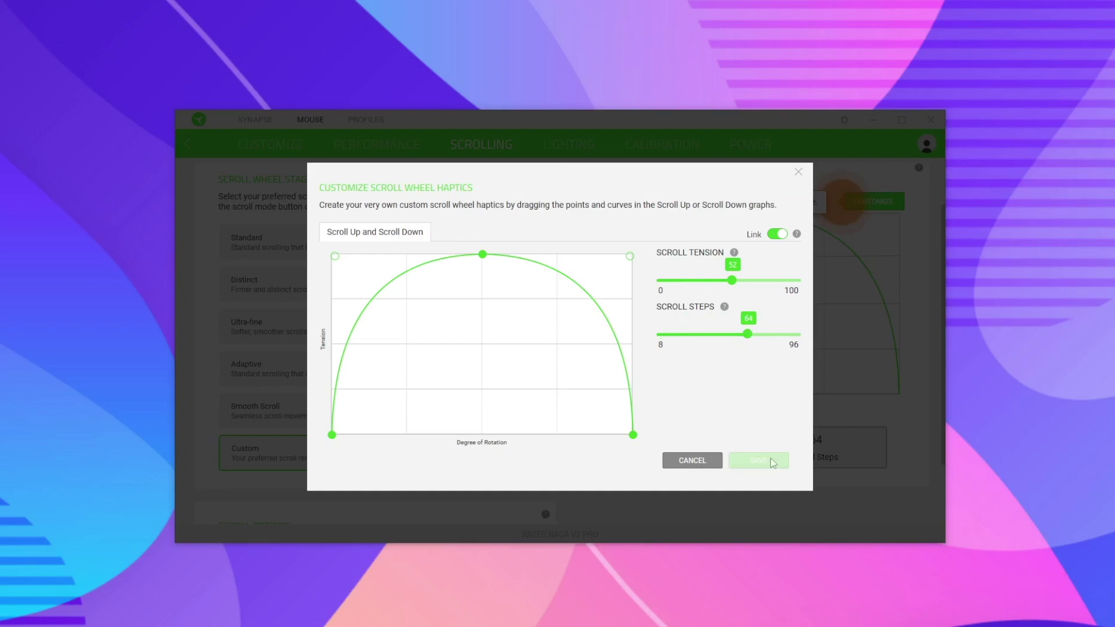
# Test how the Custom stage scrolls with 64 scroll steps by moving through the scrolling settings page.
pyautogui.scroll(-2, 650, 328)
pyautogui.scroll(3, 650, 328)
pyautogui.scroll(-3, 651, 329)
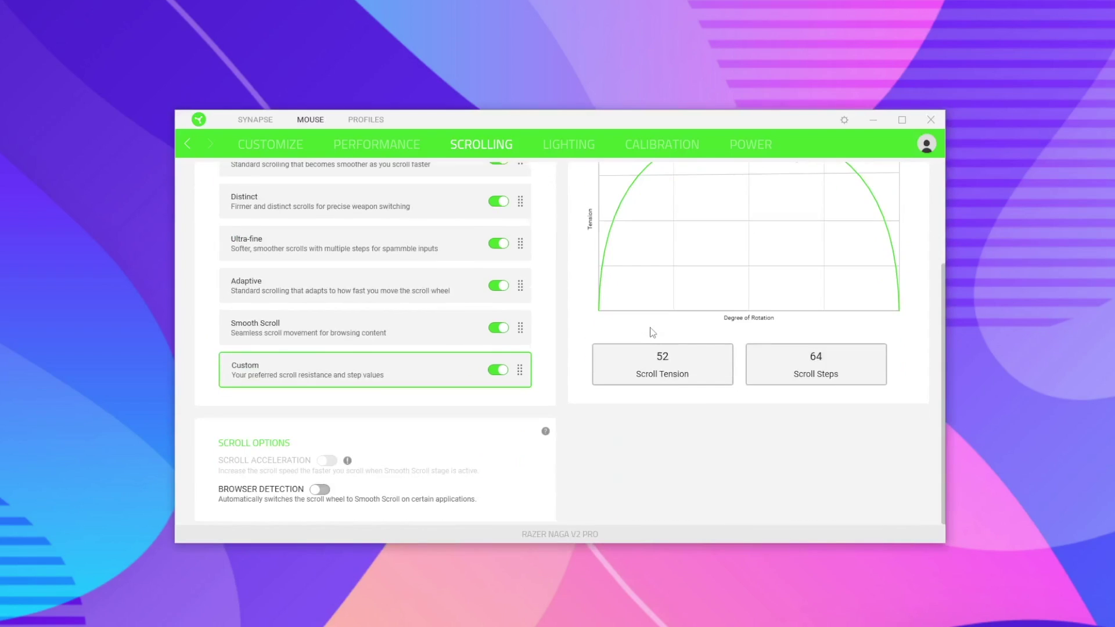
pyautogui.scroll(2, 650, 329)
pyautogui.scroll(1, 647, 325)
pyautogui.scroll(-3, 647, 325)
pyautogui.scroll(3, 644, 316)
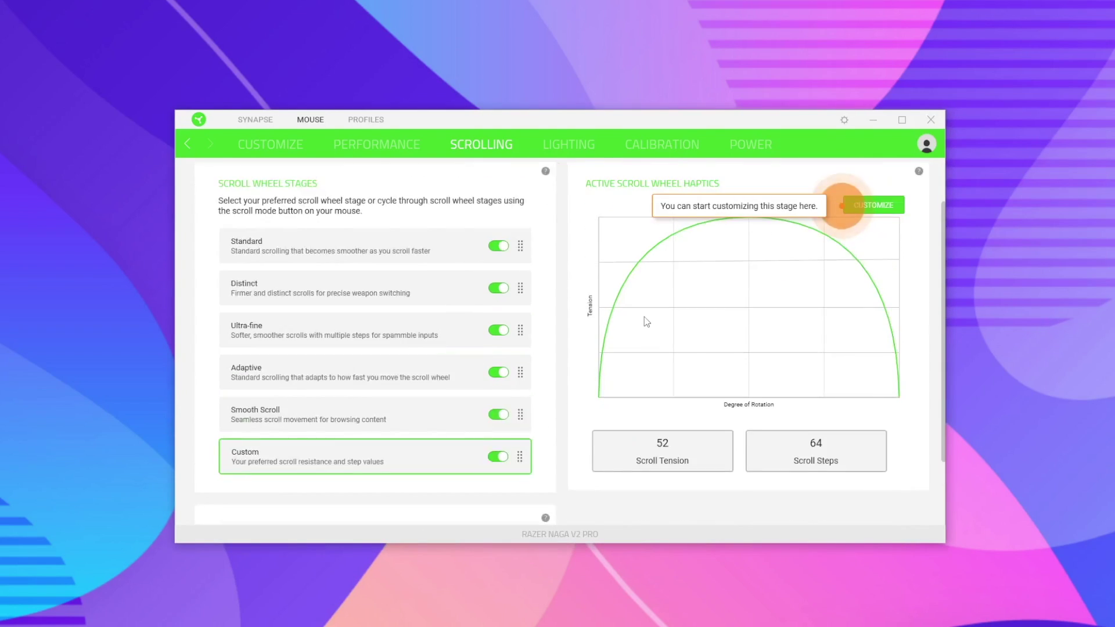
pyautogui.scroll(-3, 644, 318)
pyautogui.scroll(3, 645, 319)
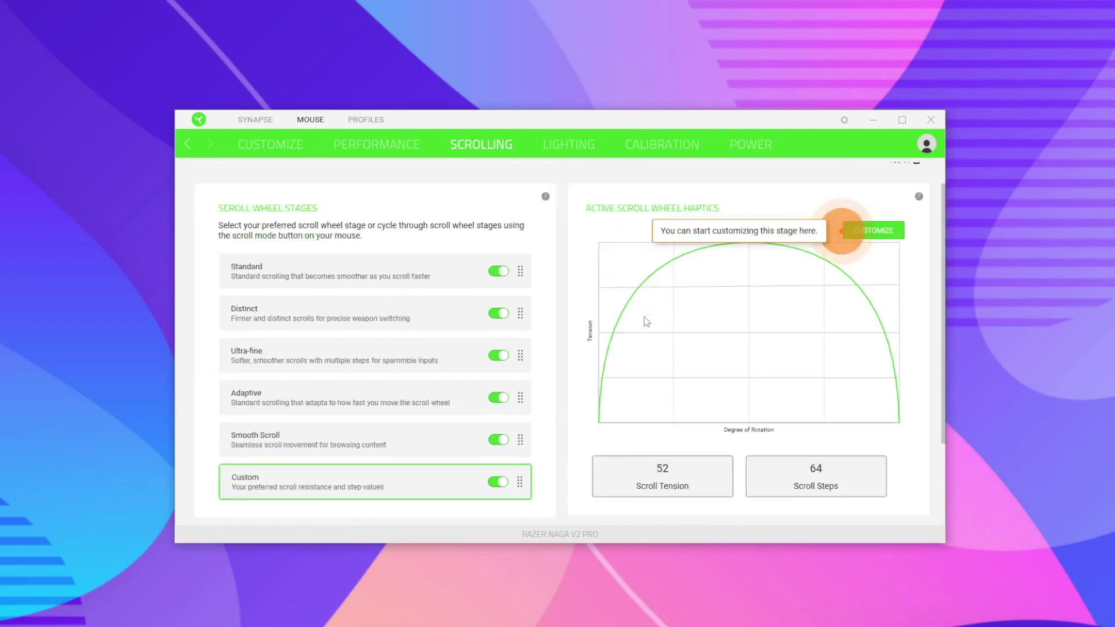
pyautogui.scroll(-3, 644, 318)
pyautogui.scroll(-2, 644, 319)
pyautogui.scroll(5, 644, 318)
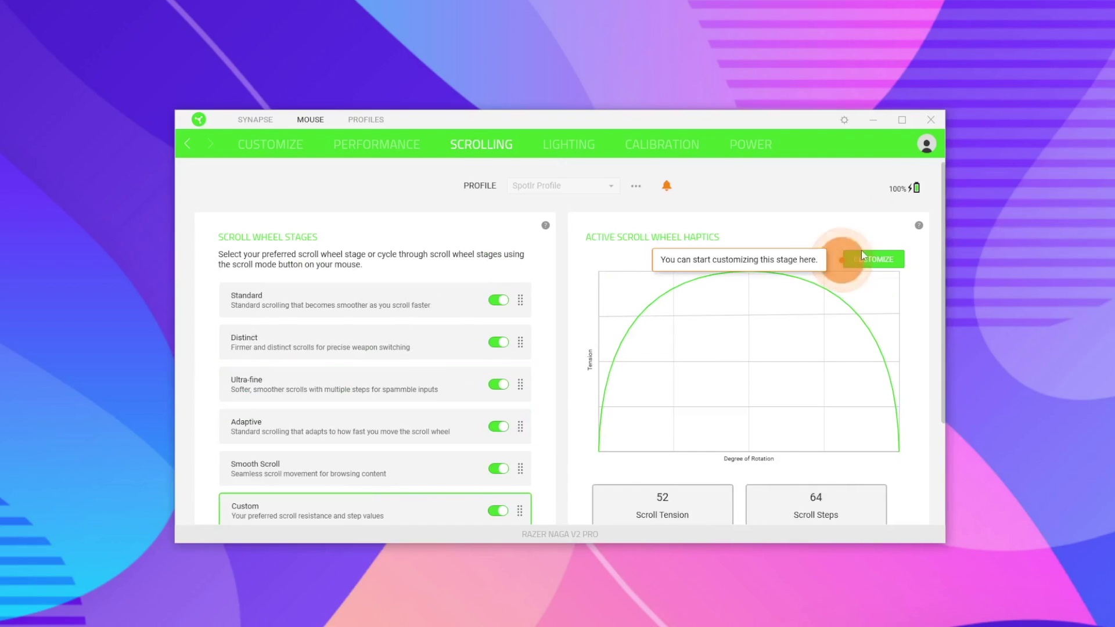
# Review the Custom stage's haptics curve and sliders, cancel without changes and try the wheel on the page again.
pyautogui.click(849, 263)
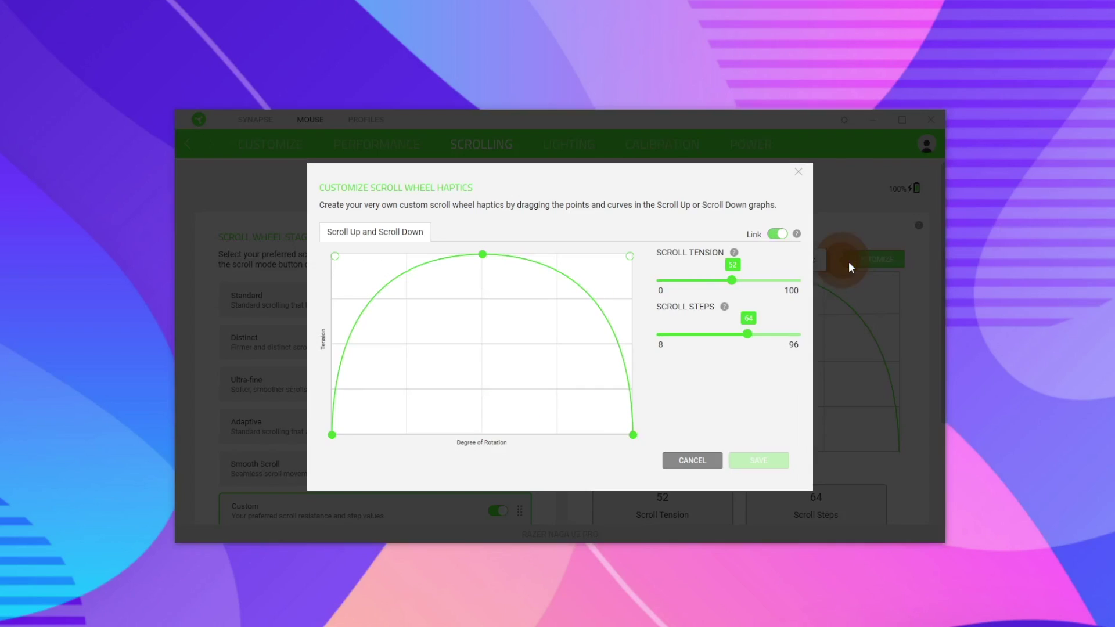
pyautogui.click(716, 461)
pyautogui.scroll(-3, 544, 308)
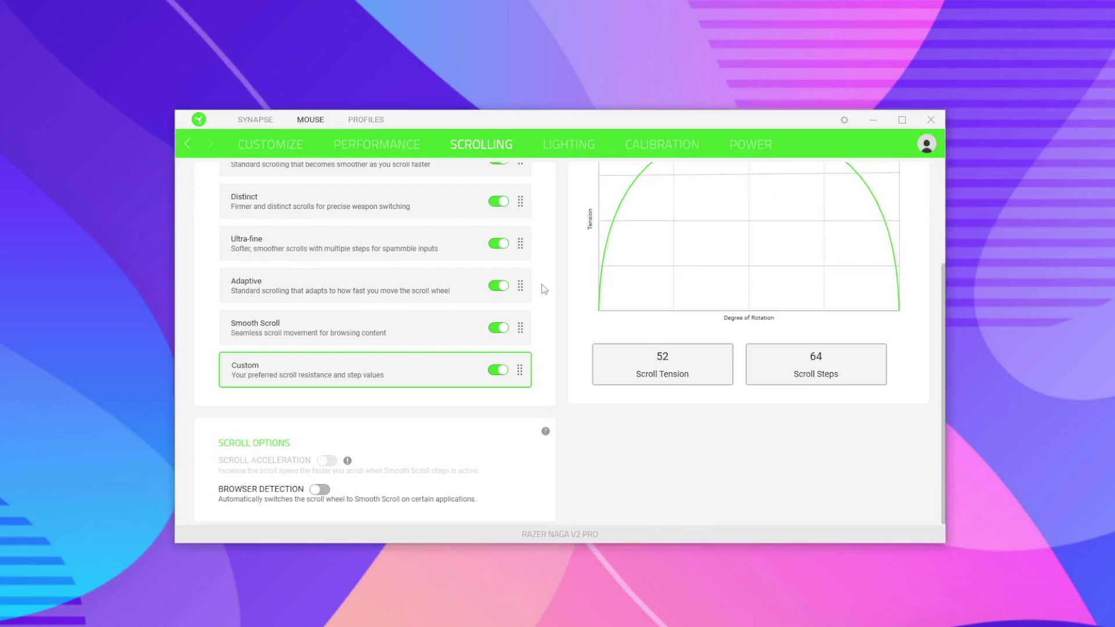
pyautogui.scroll(3, 543, 290)
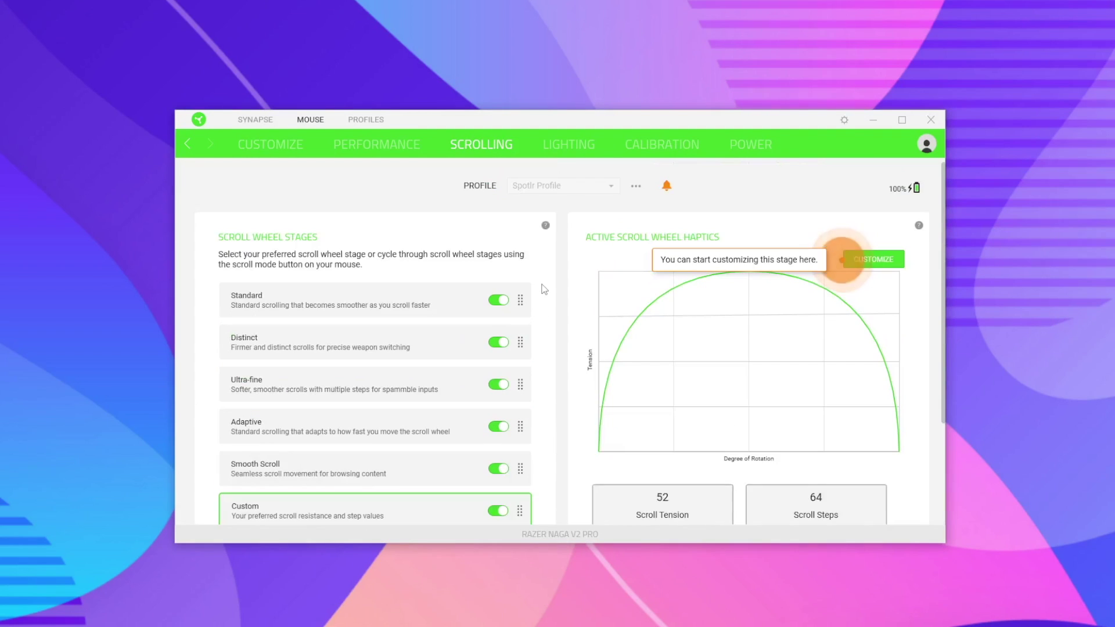
pyautogui.scroll(-3, 596, 215)
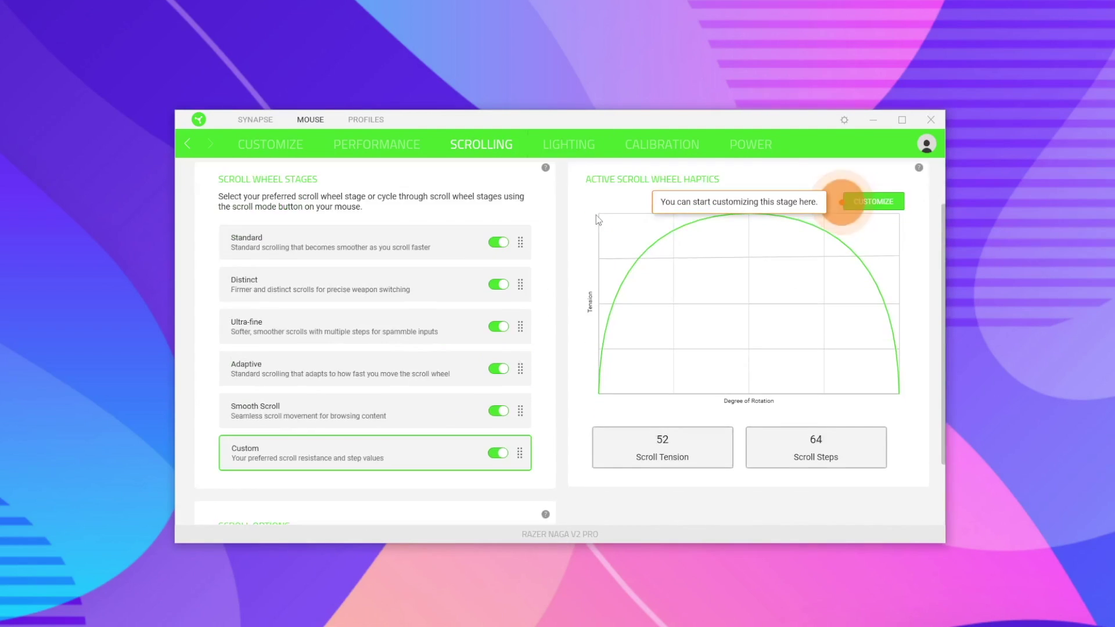
pyautogui.scroll(3, 571, 273)
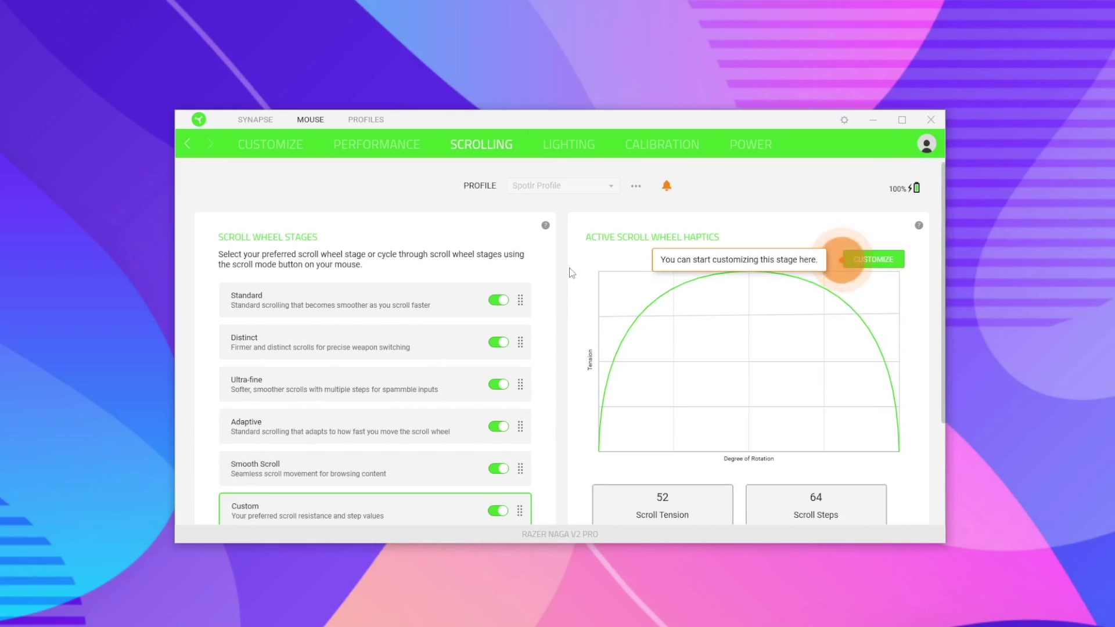
# Turn on Browser Detection in the scroll options, look at its high resolution scrolling and application list, and turn it off again.
pyautogui.scroll(-3, 421, 449)
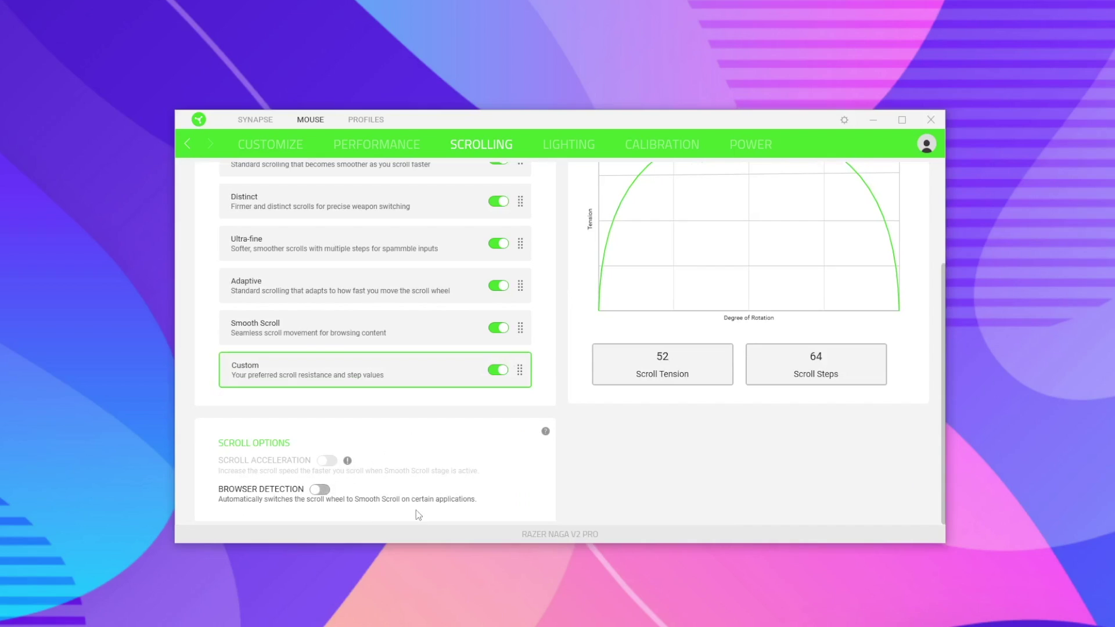
pyautogui.click(319, 489)
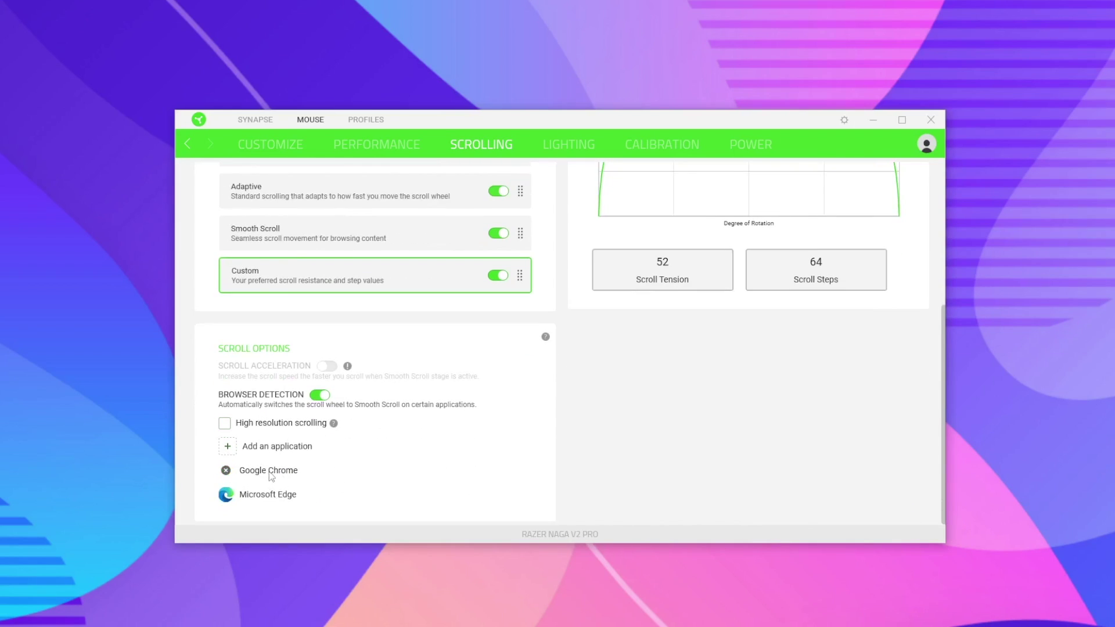
pyautogui.moveTo(278, 502)
pyautogui.click(317, 398)
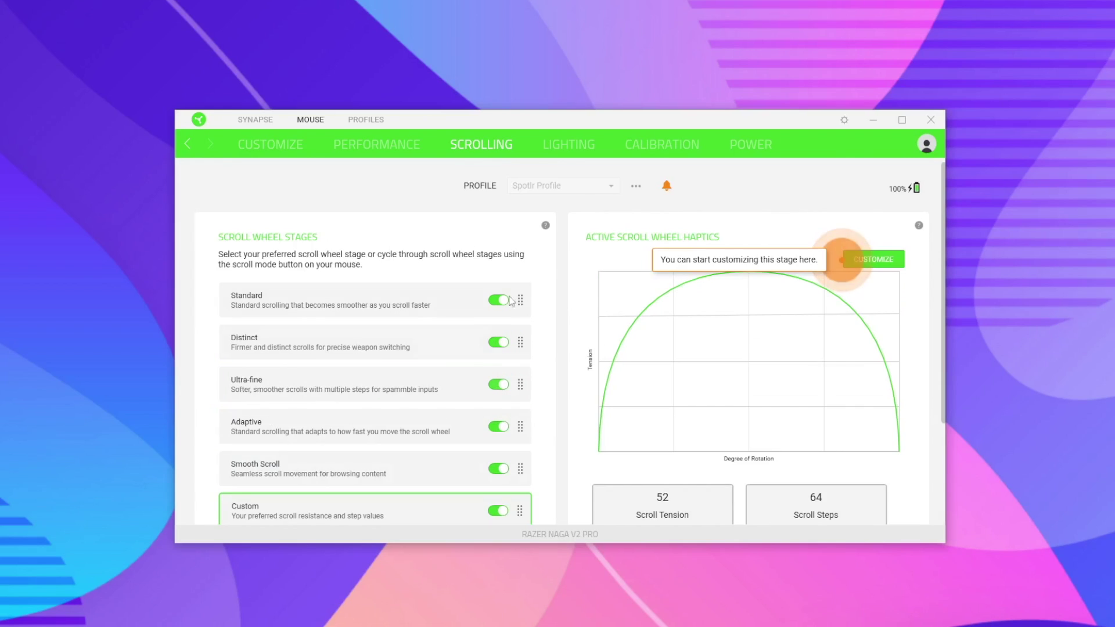
# Open the mouse's lighting settings and raise the brightness close to the maximum.
pyautogui.click(574, 144)
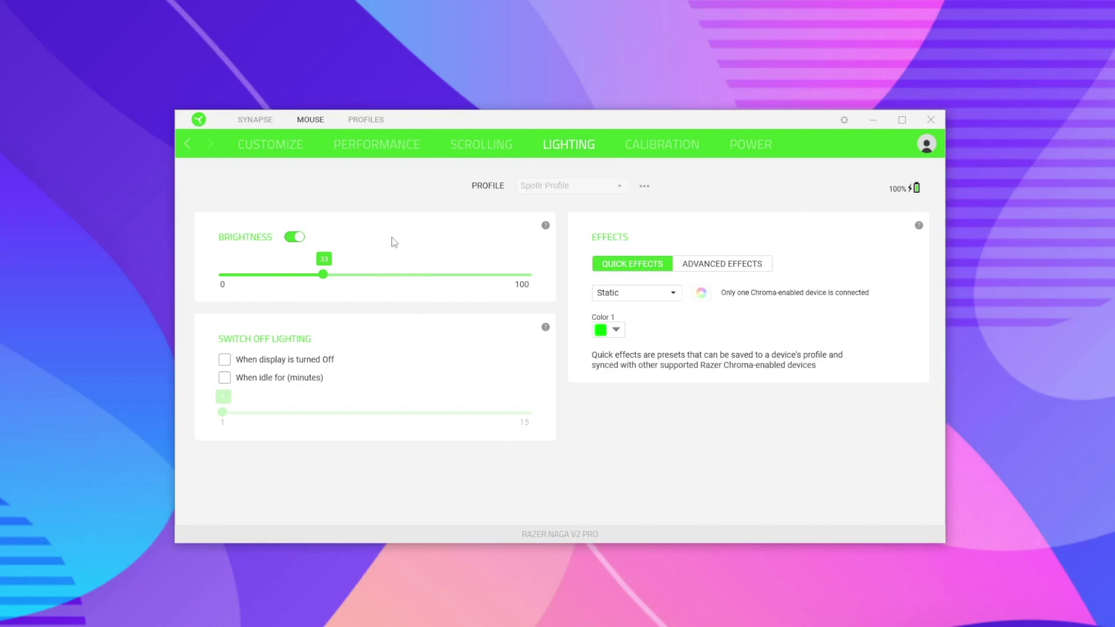
pyautogui.click(372, 274)
pyautogui.click(520, 274)
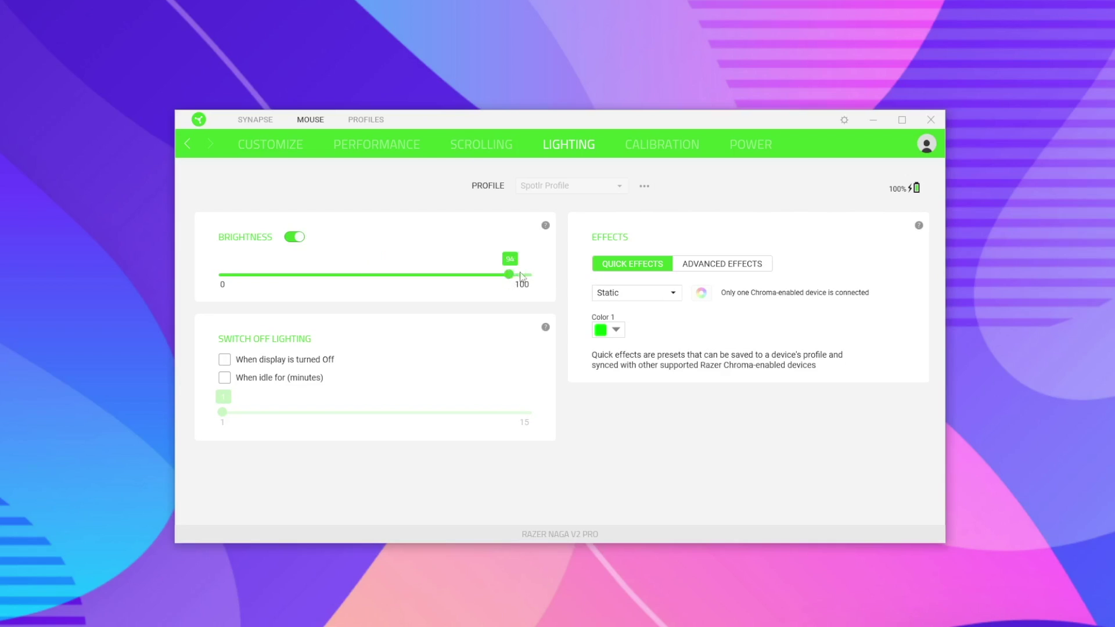
# Lower the lighting brightness to 48 and look through the available quick effects without changing the Static effect.
pyautogui.moveTo(519, 273); pyautogui.dragTo(399, 275)
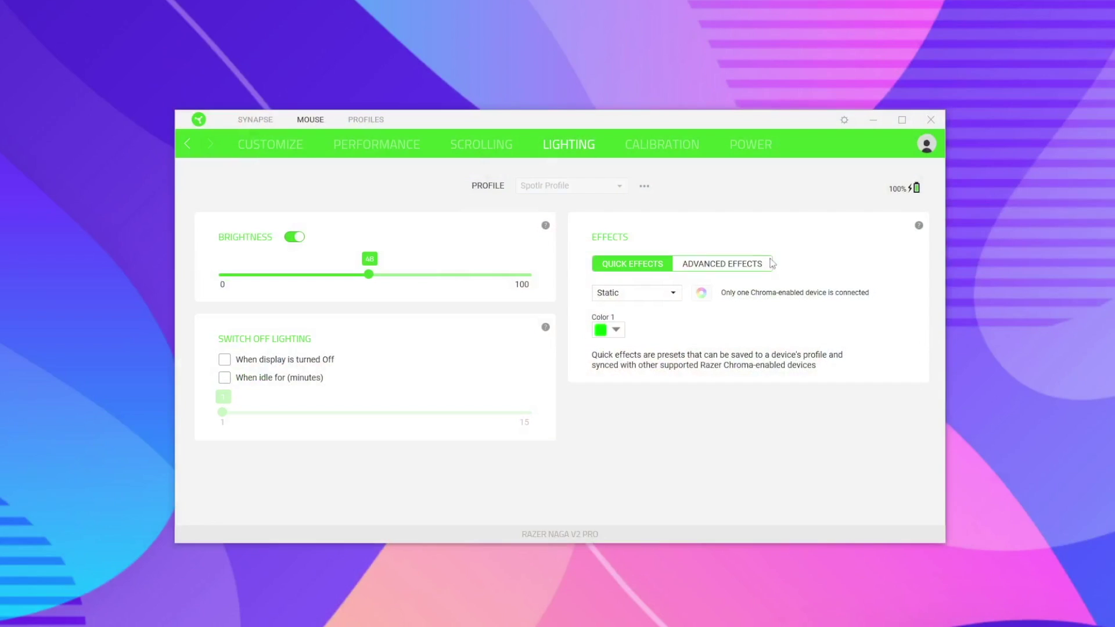
pyautogui.click(643, 293)
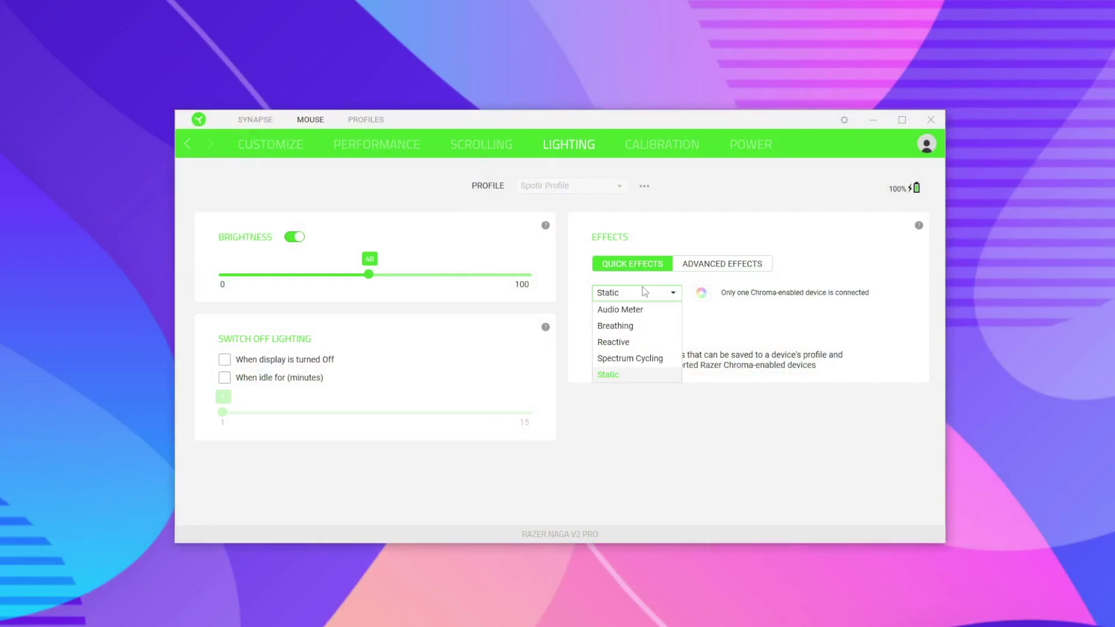
pyautogui.click(489, 248)
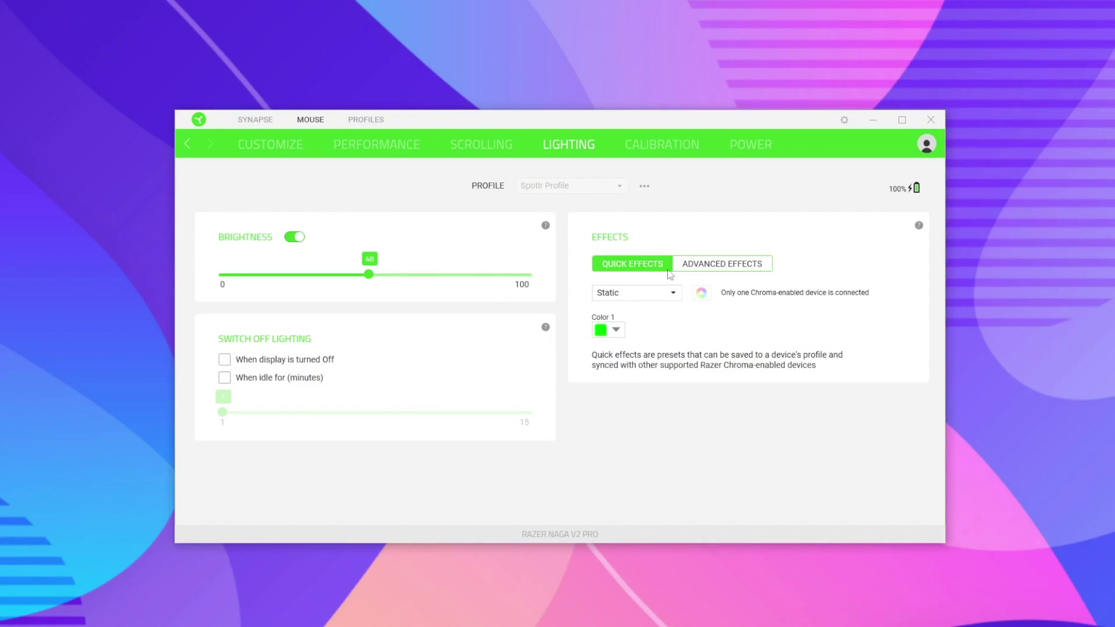
# Switch the quick effect to Breathing and set its second color to red.
pyautogui.click(671, 292)
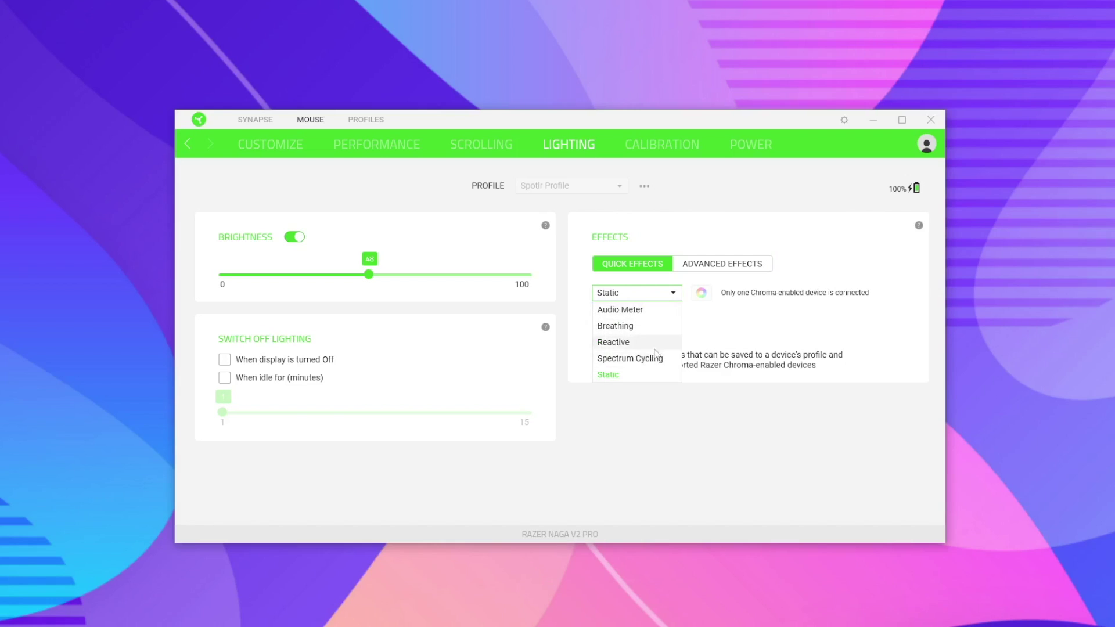
pyautogui.click(619, 325)
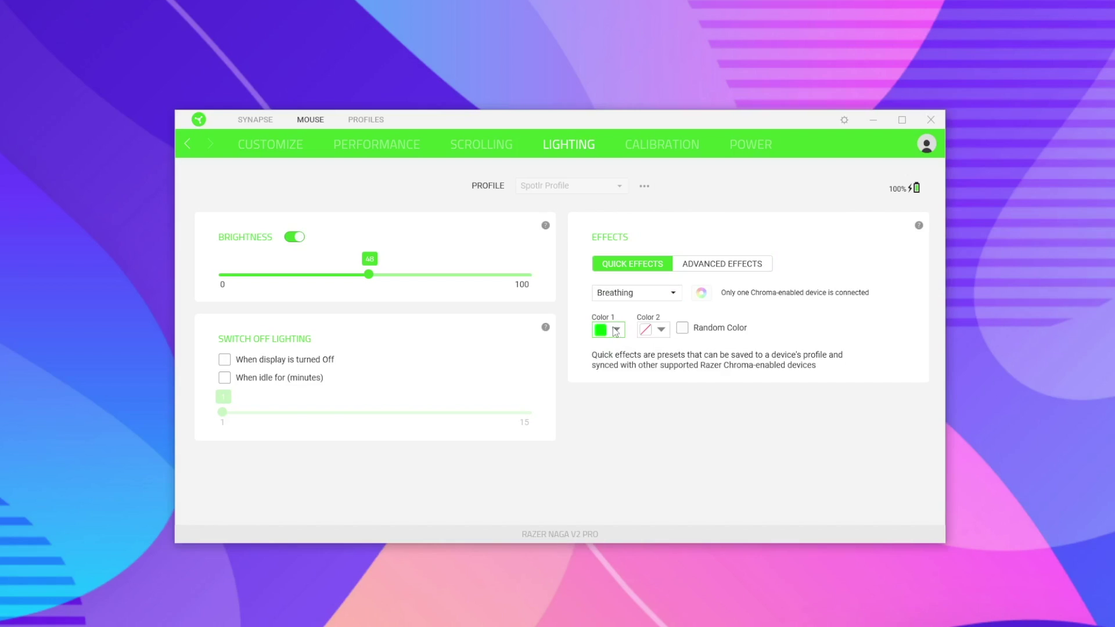
pyautogui.click(615, 330)
pyautogui.click(617, 330)
pyautogui.click(647, 330)
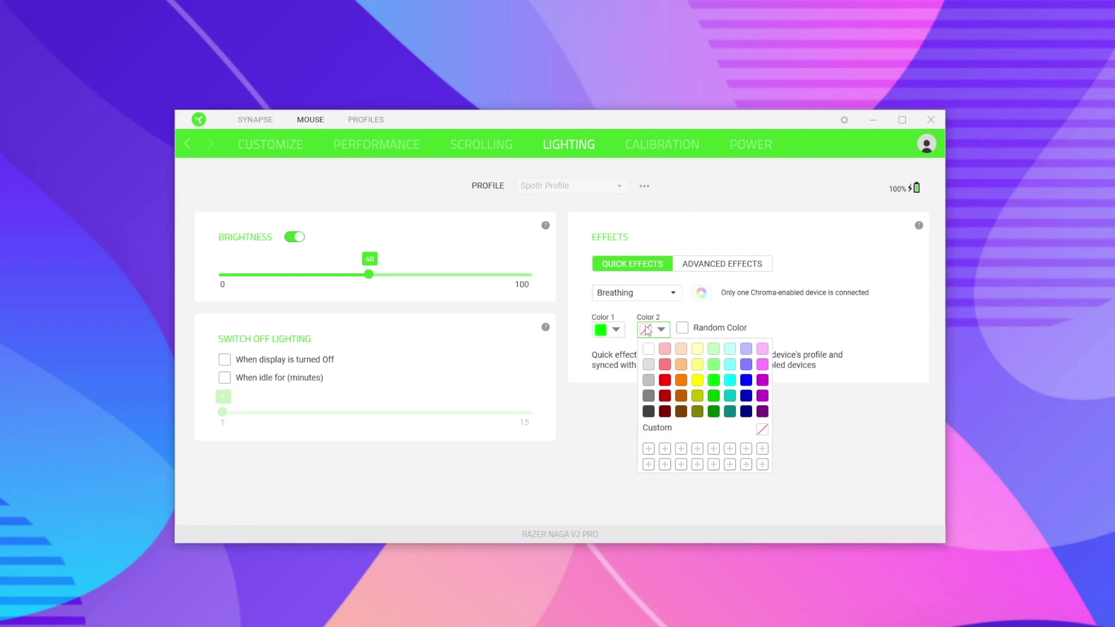
pyautogui.click(665, 380)
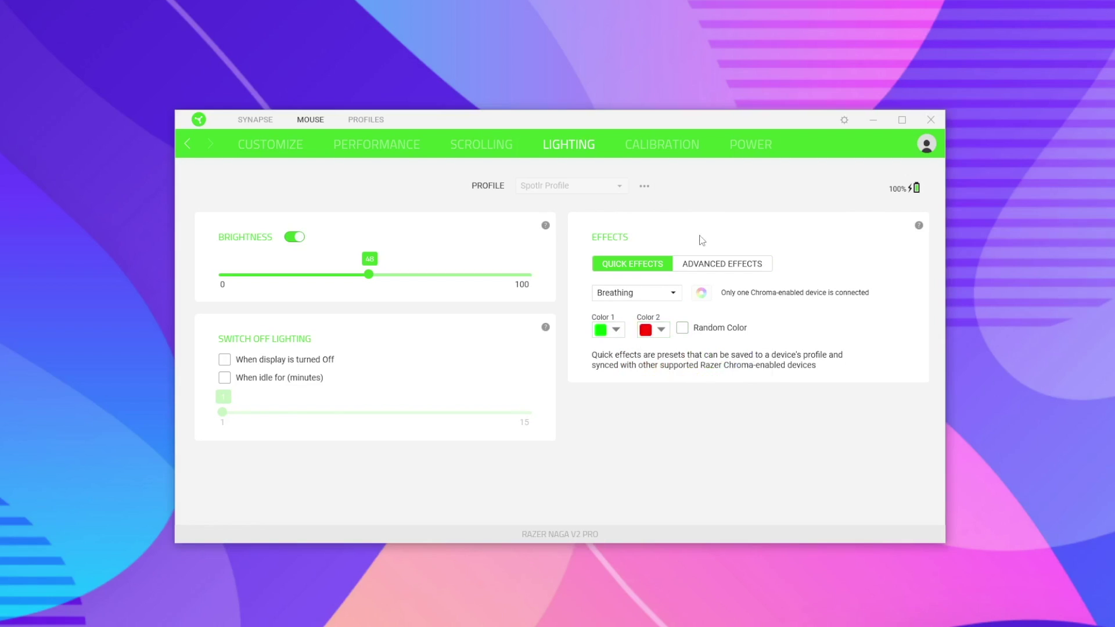
# Try the Reactive quick effect and change it to Spectrum Cycling.
pyautogui.scroll(-1, 637, 293)
pyautogui.click(637, 293)
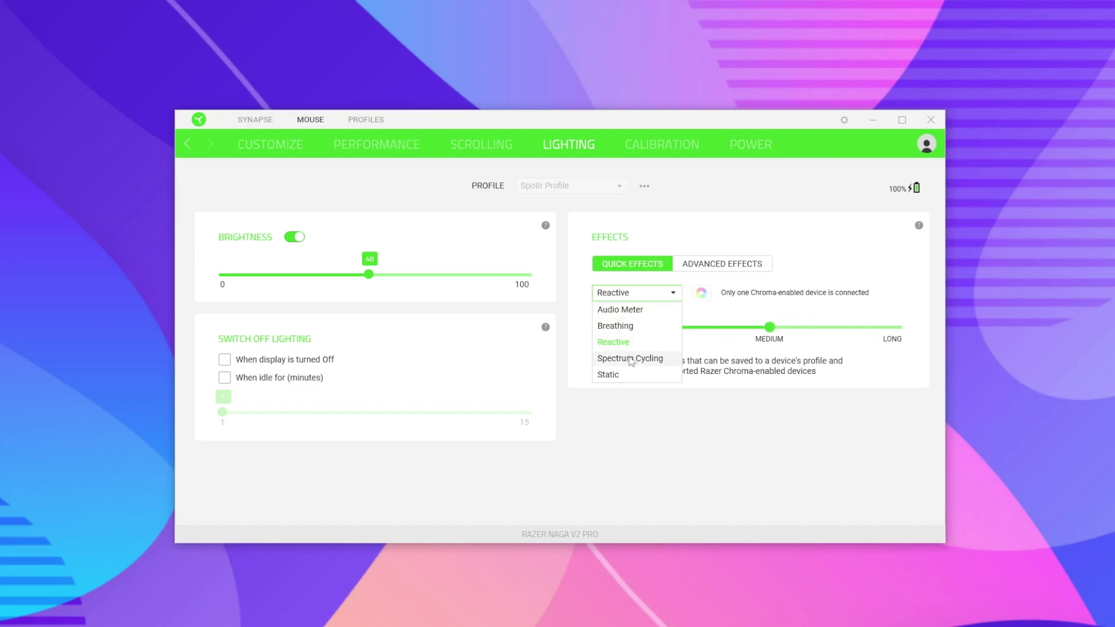
pyautogui.click(632, 359)
pyautogui.click(639, 299)
# Look at the advanced effects and their Chroma Studio option, and return to the quick effects.
pyautogui.click(691, 263)
pyautogui.click(720, 264)
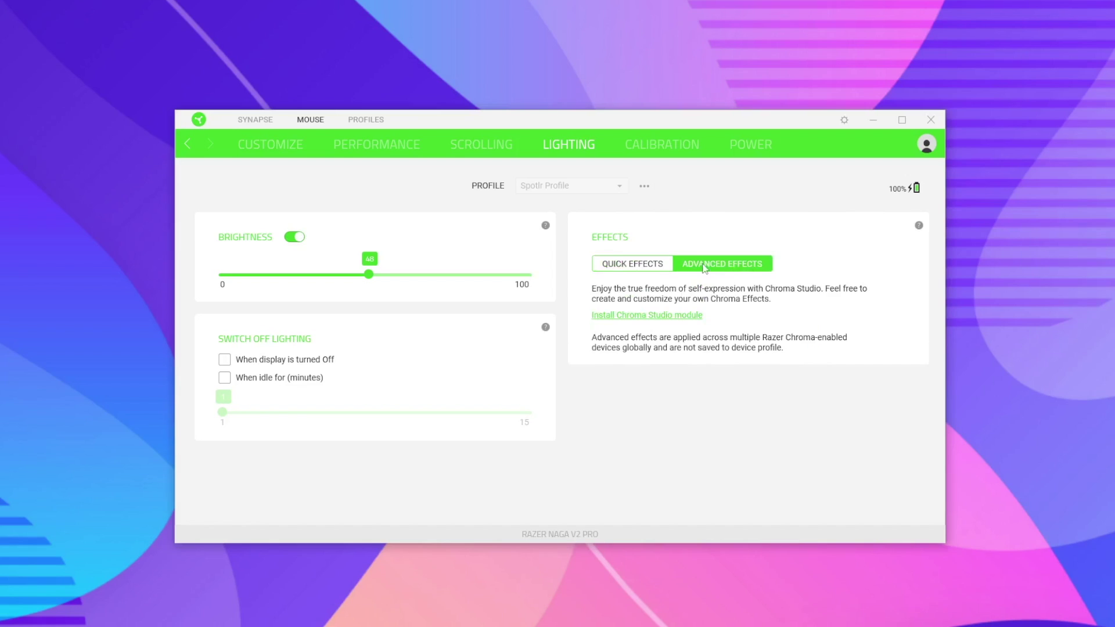
pyautogui.click(637, 263)
pyautogui.click(720, 264)
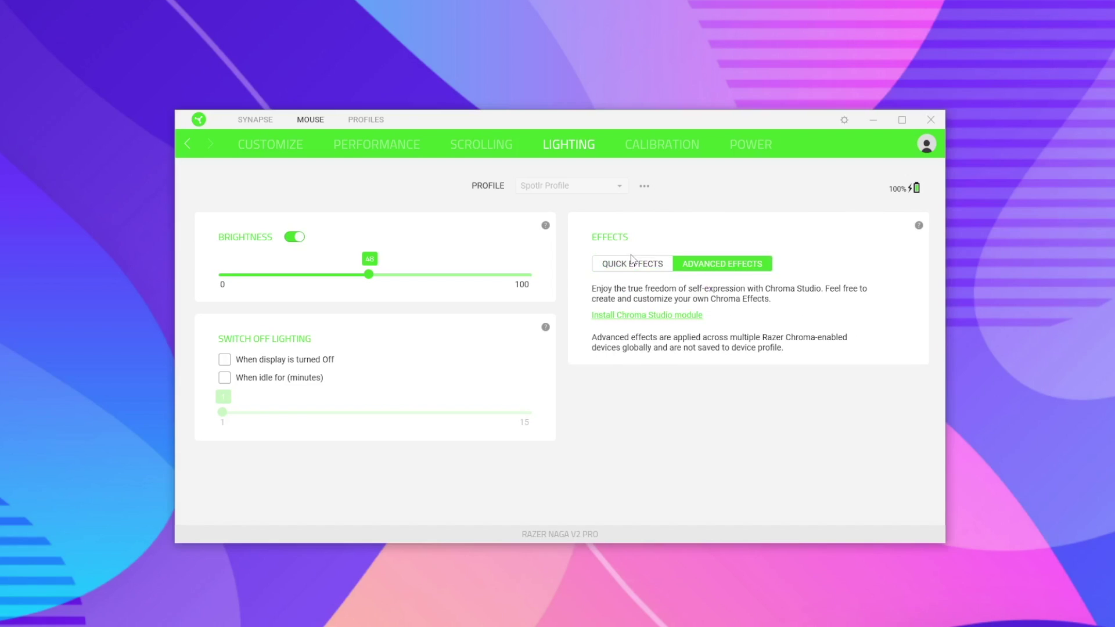
pyautogui.click(634, 262)
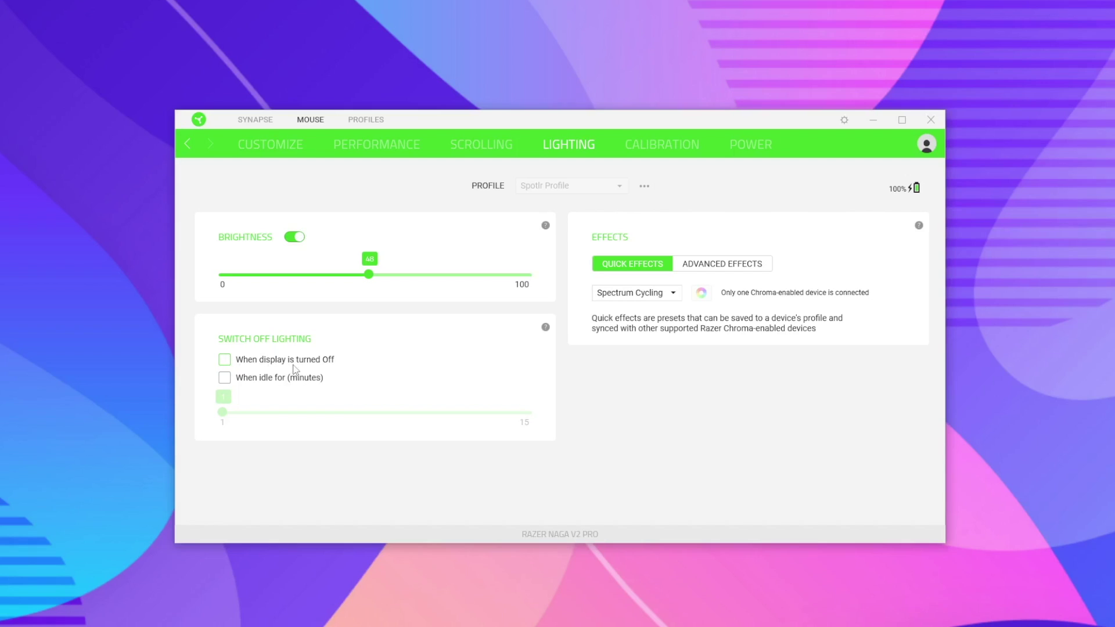
# Have the lighting switch off when the display is turned off and after 5 minutes of idling.
pyautogui.click(243, 359)
pyautogui.click(260, 383)
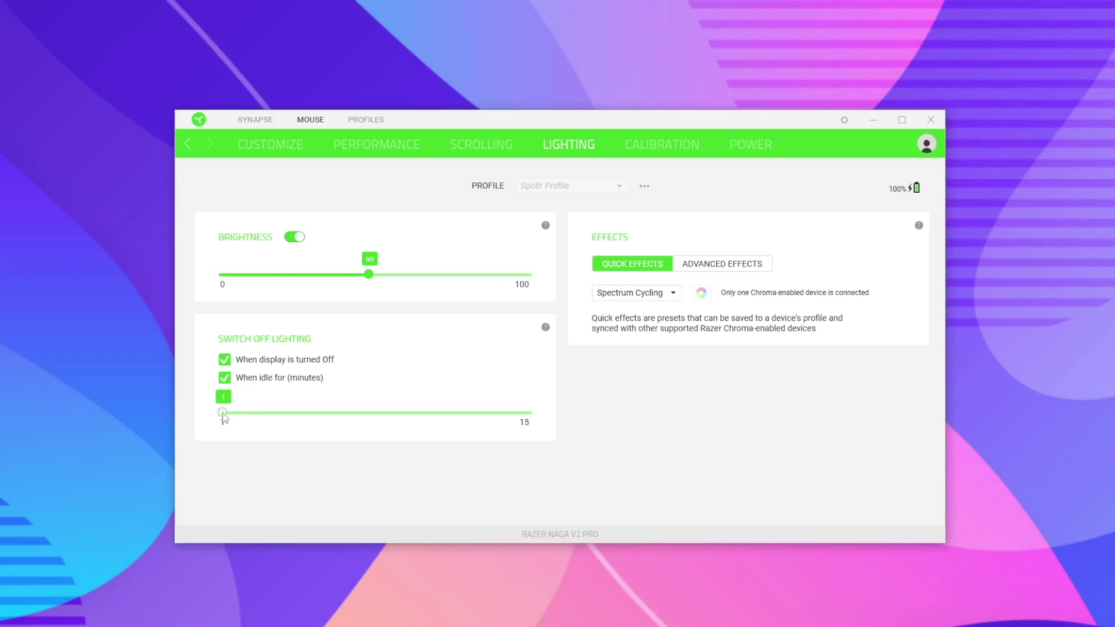
pyautogui.moveTo(227, 412); pyautogui.dragTo(319, 418)
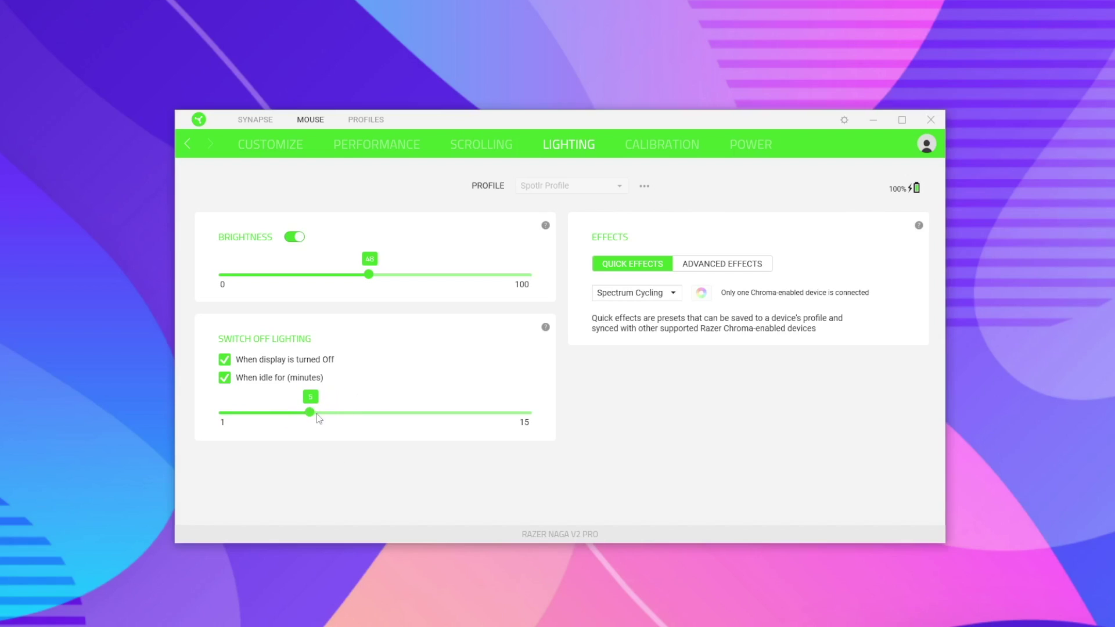
# Open the mouse mat calibration, turn on Asymmetric Cut-off to look at its lift-off and landing distances, and turn it off again.
pyautogui.click(660, 148)
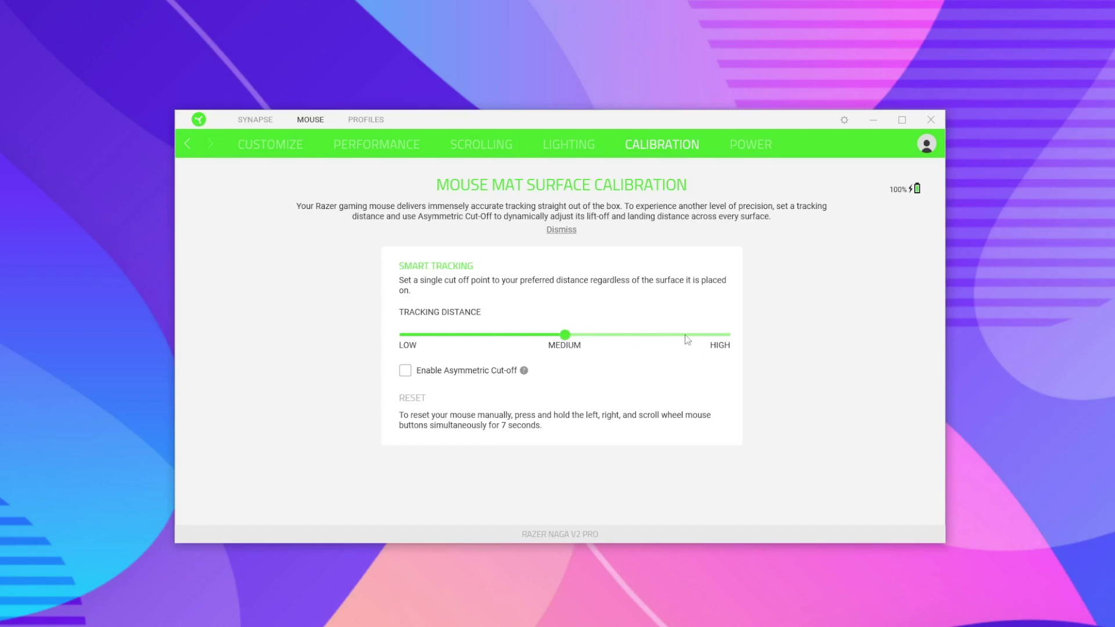
pyautogui.click(455, 373)
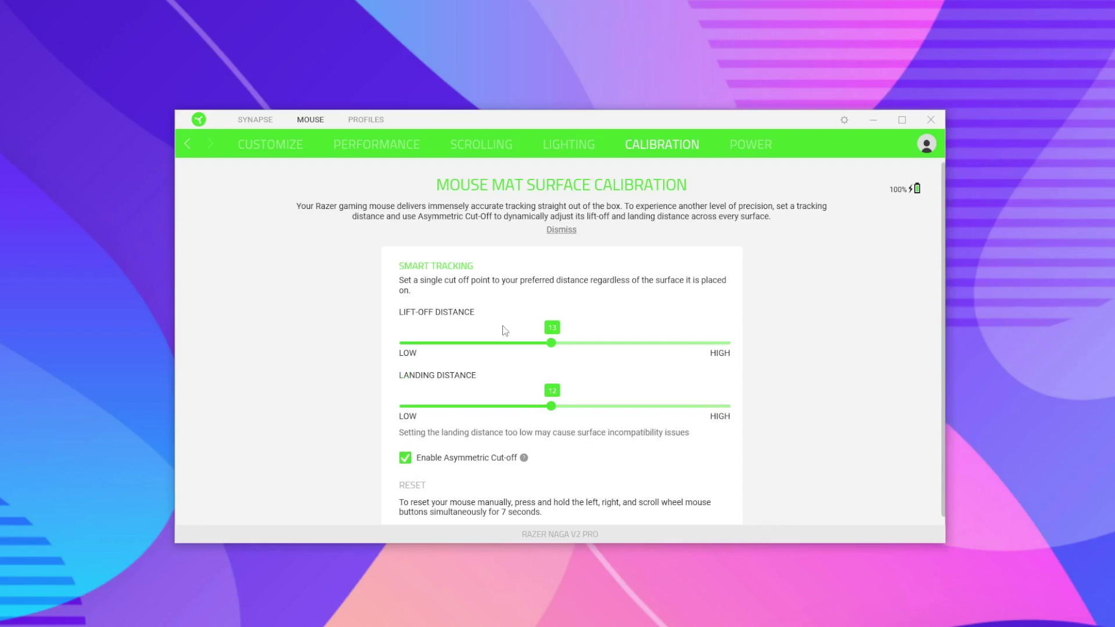
pyautogui.click(405, 459)
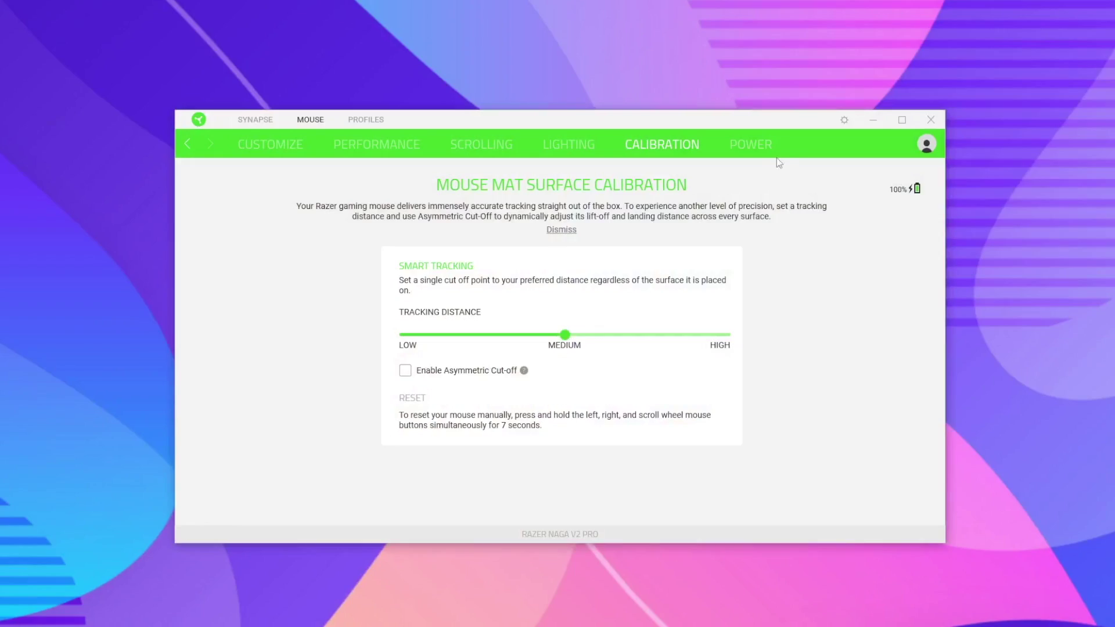
# Open the mouse's power settings to look at wireless power saving and low power mode.
pyautogui.click(768, 151)
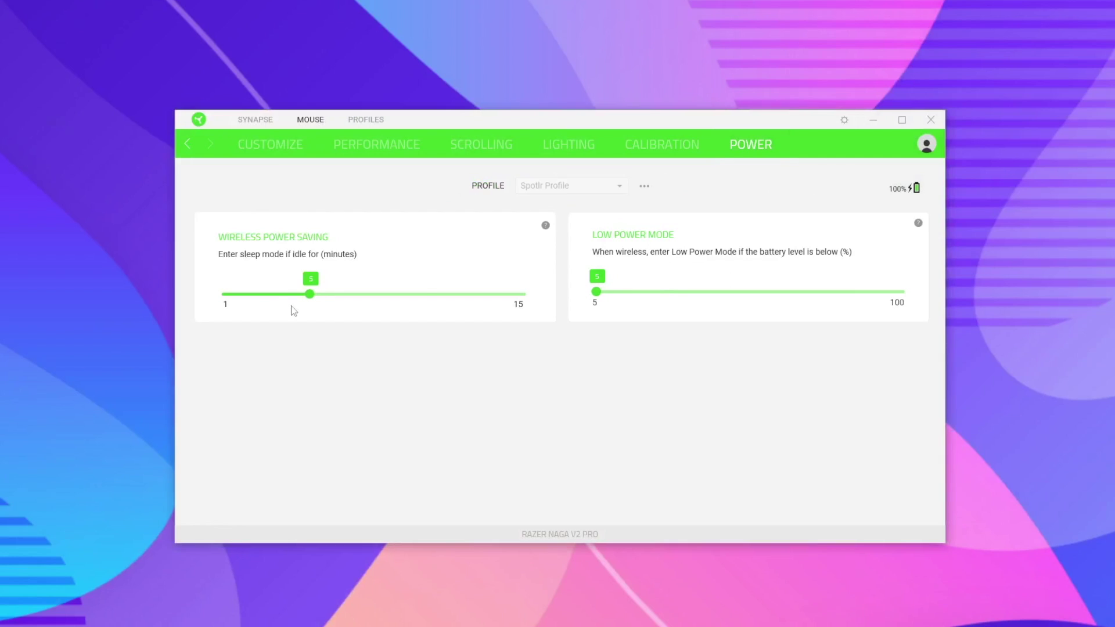